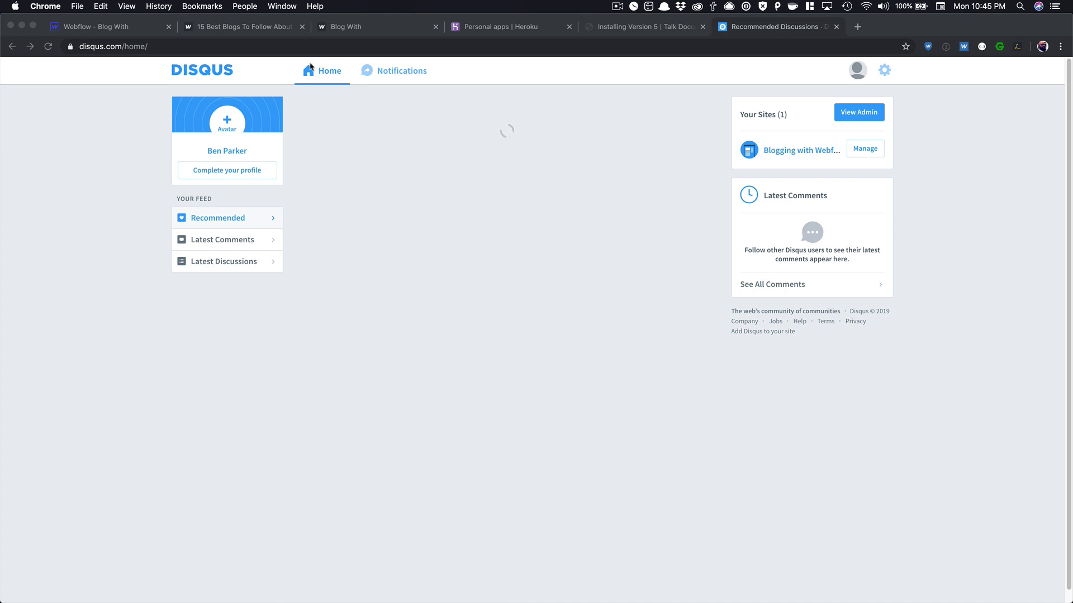
Bring the browser window showing the Disqus home dashboard into focus
left_click(195, 100)
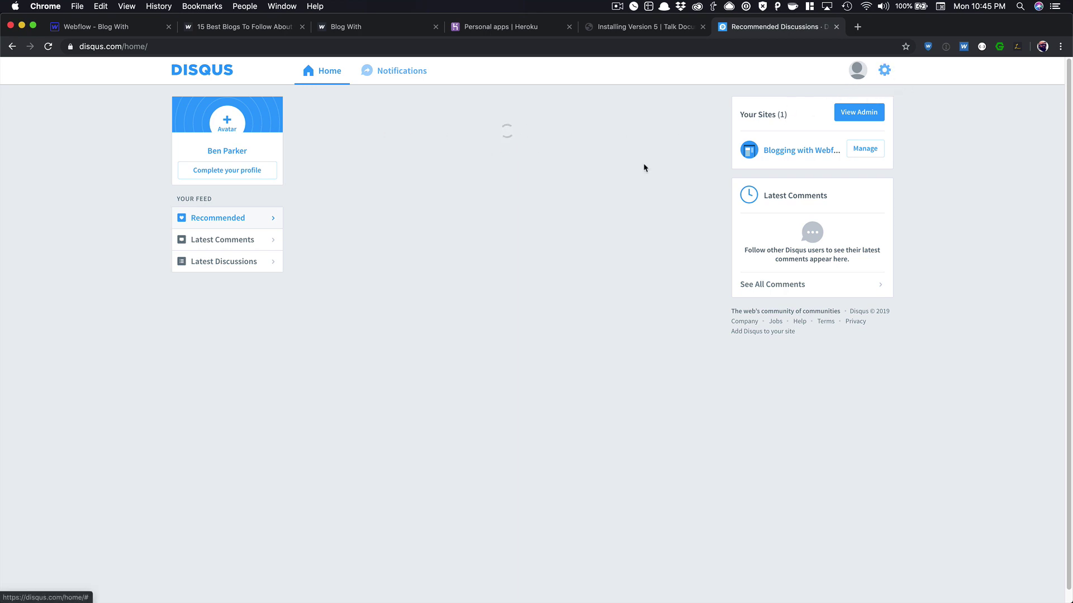
Choose Add Disqus To Site from the gear menu and start setup with GET STARTED
left_click(884, 70)
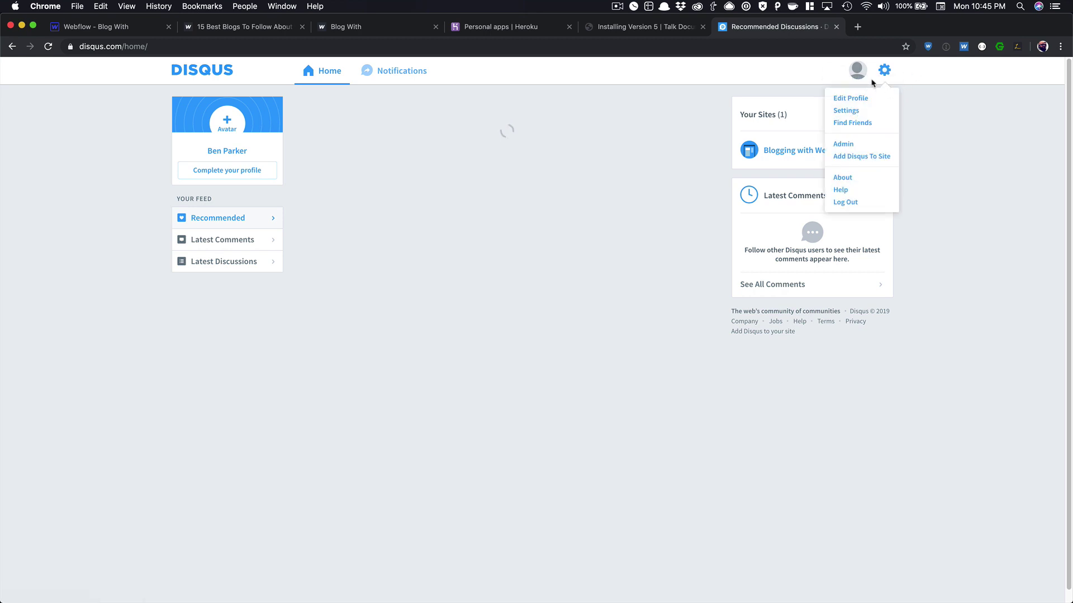
left_click(853, 158)
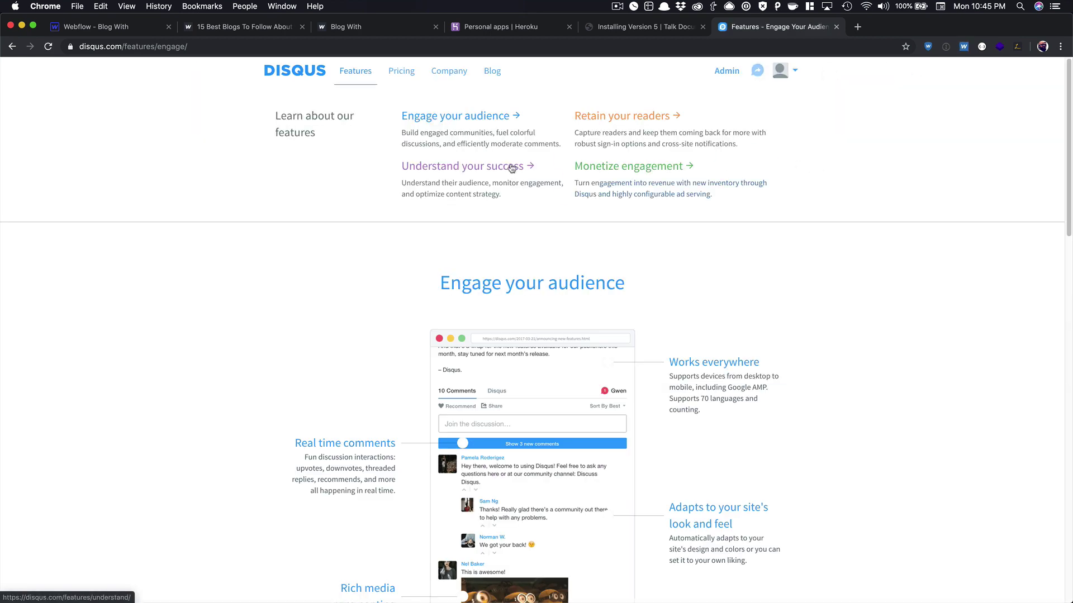
scroll(513, 176, "down", 15)
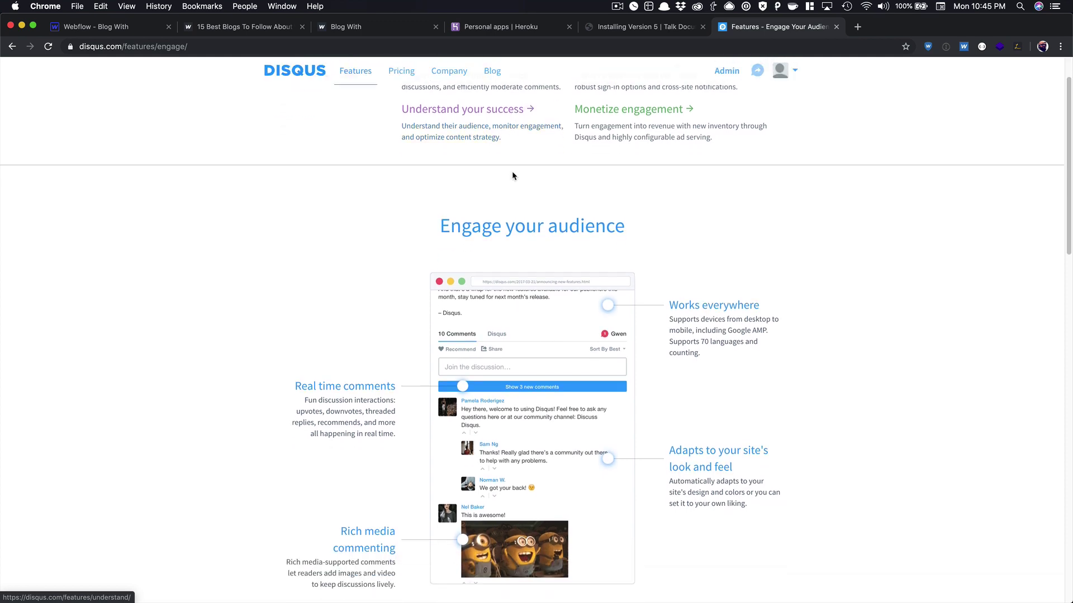
scroll(513, 176, "down", 2)
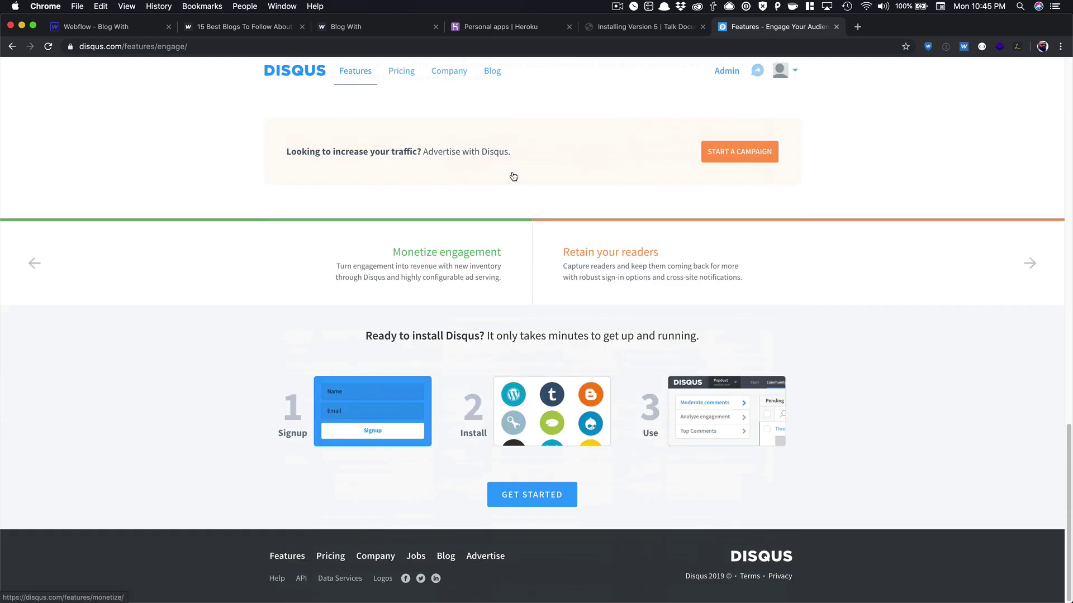
left_click(553, 500)
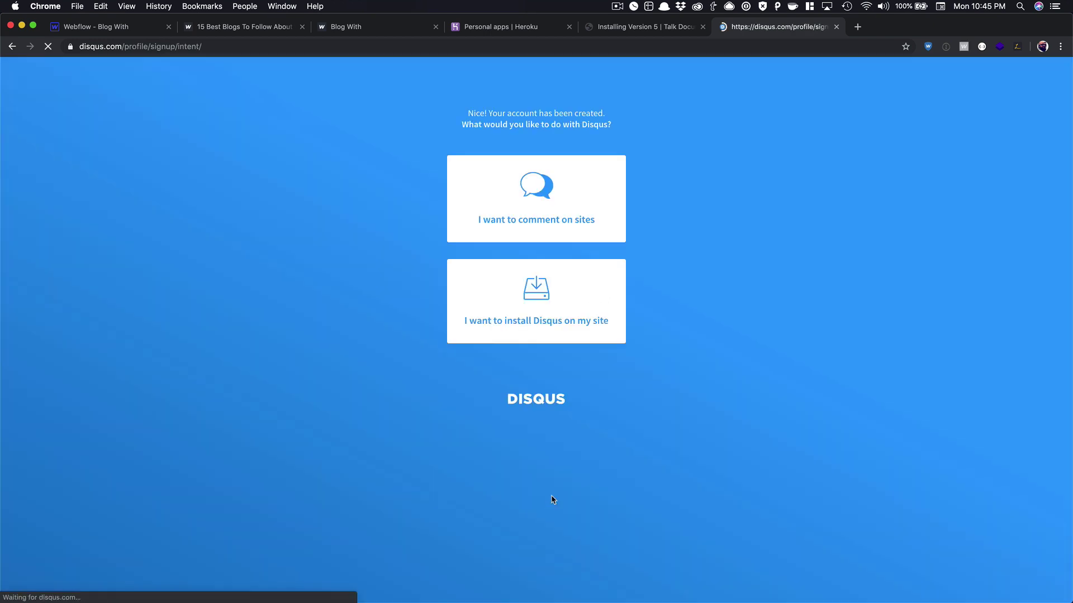
Choose to install Disqus on your site and create 'Blog with Webflow' under the Tech category
left_click(517, 302)
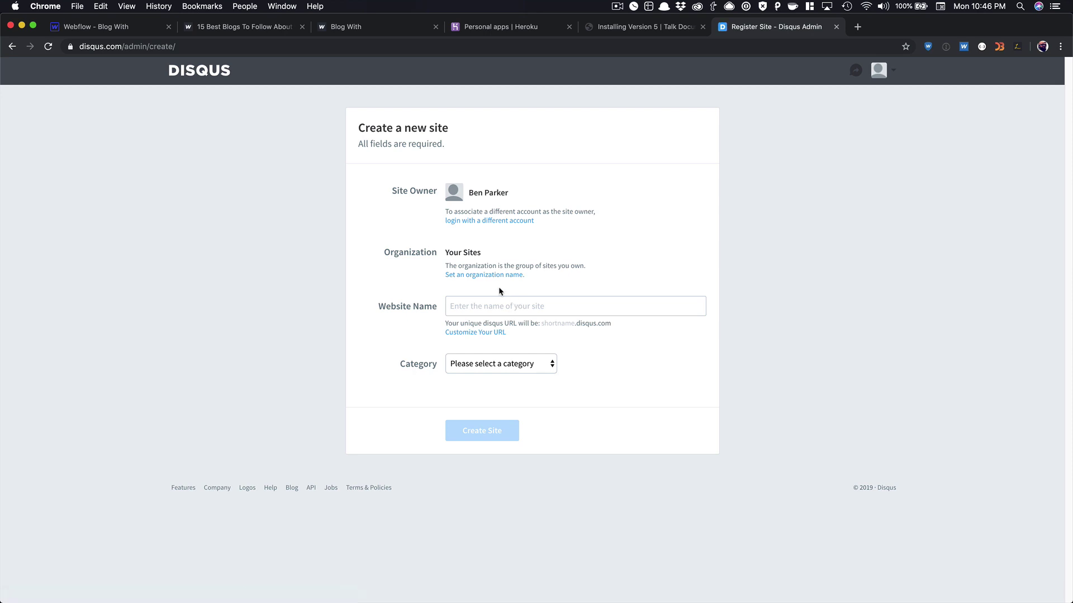
left_click(489, 306)
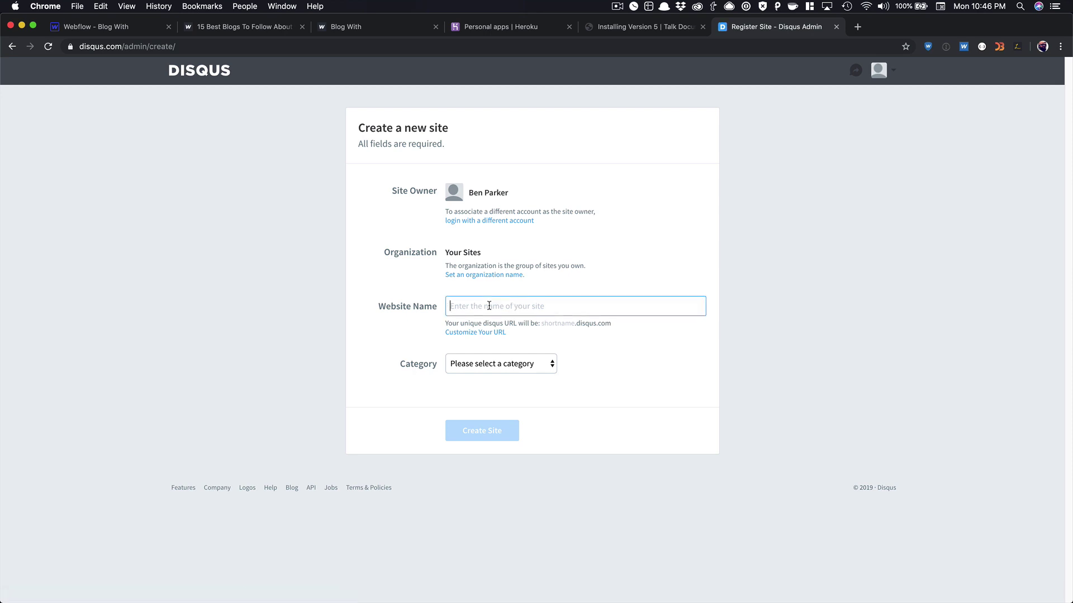
type("B")
key("BackSpace")
type("W")
key("BackSpace")
type("Blog with QWi")
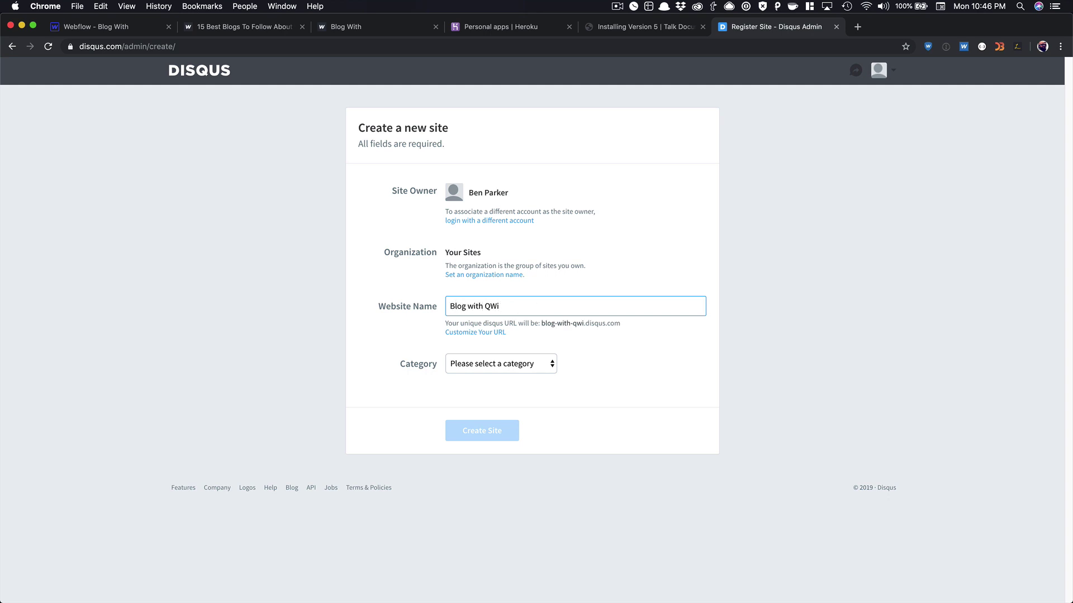
key("BackSpace")
key("BackSpace")
key("BackSpace")
type("Webflow")
left_click(481, 364)
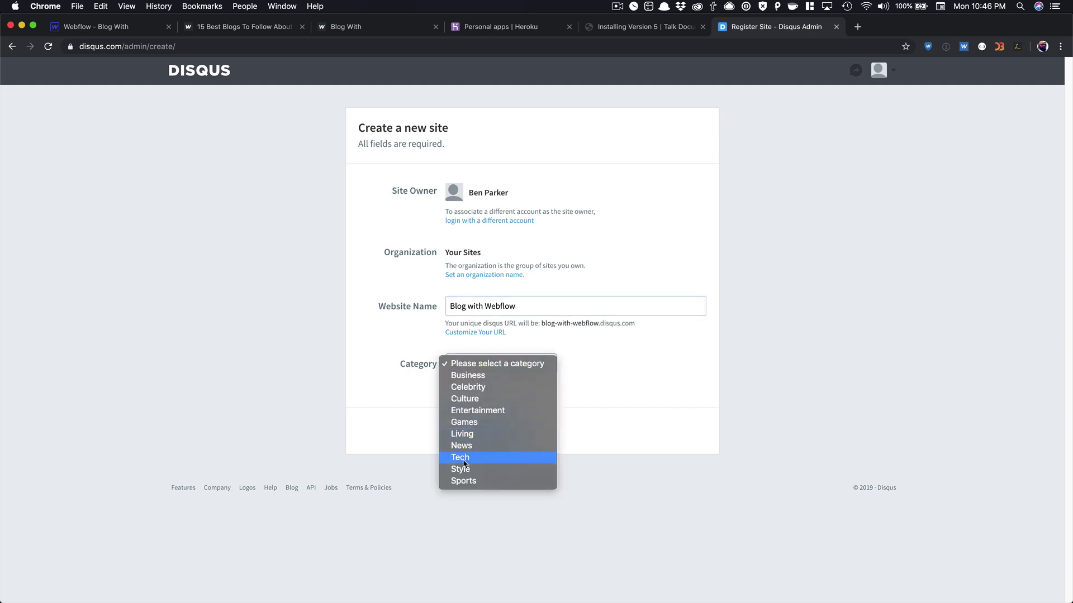
left_click(461, 456)
left_click(491, 431)
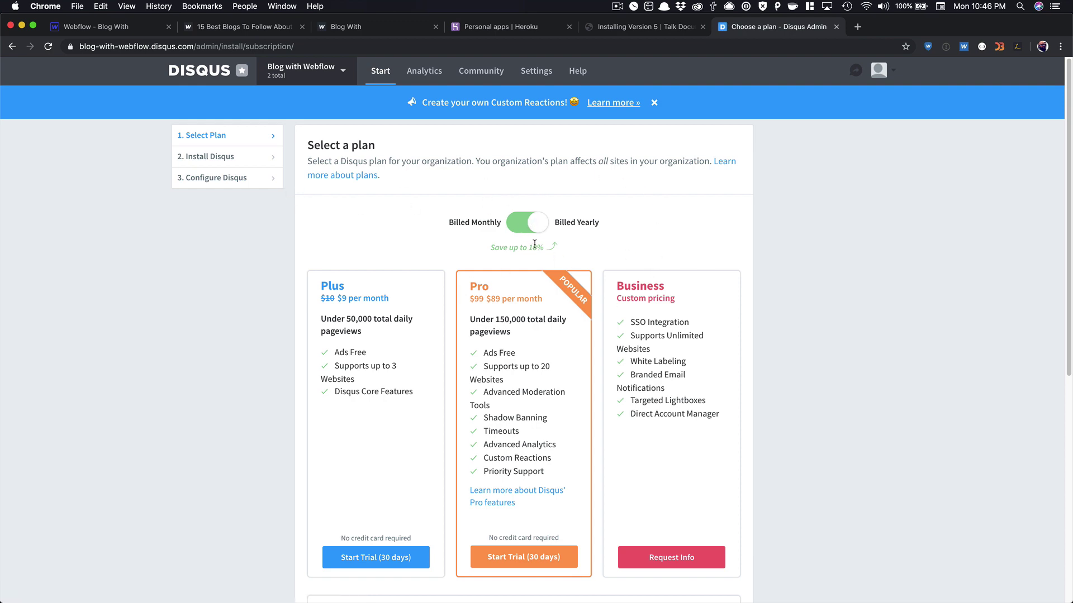
Scroll through the plans: Plus $9, Pro $89, Business custom, and ad-supported Basic
scroll(536, 216, "down", 2)
scroll(535, 215, "down", 3)
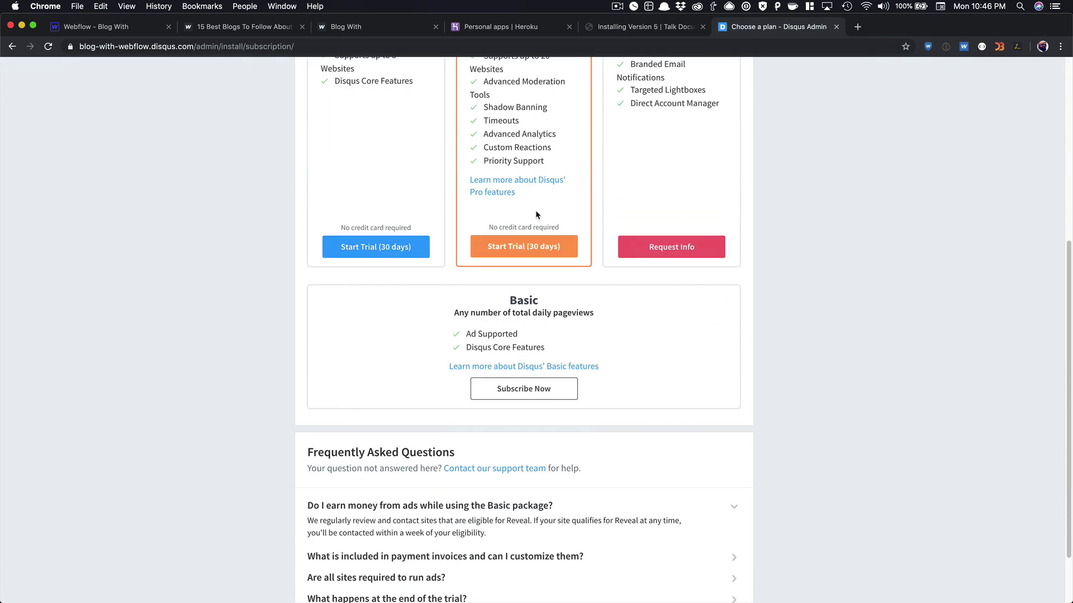
scroll(443, 239, "up", 2)
scroll(443, 239, "up", 1)
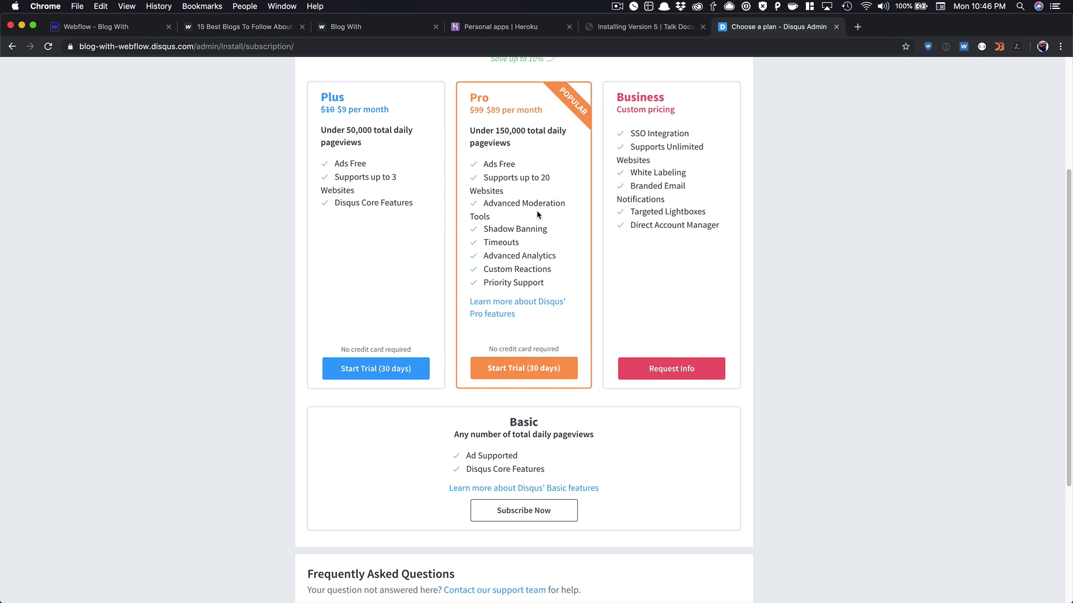
scroll(537, 215, "down", 4)
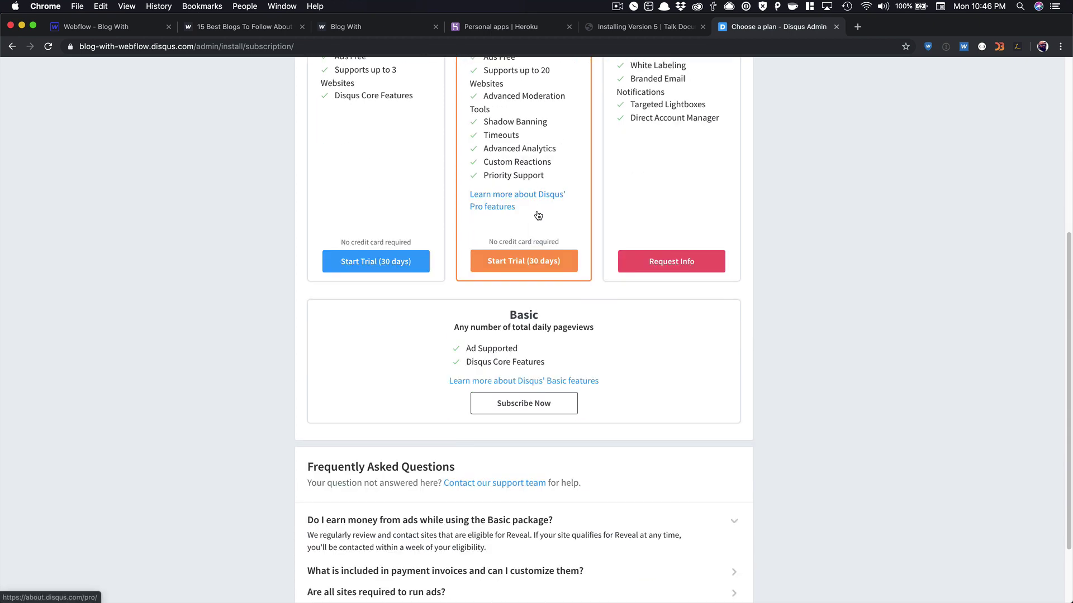
scroll(533, 280, "down", 1)
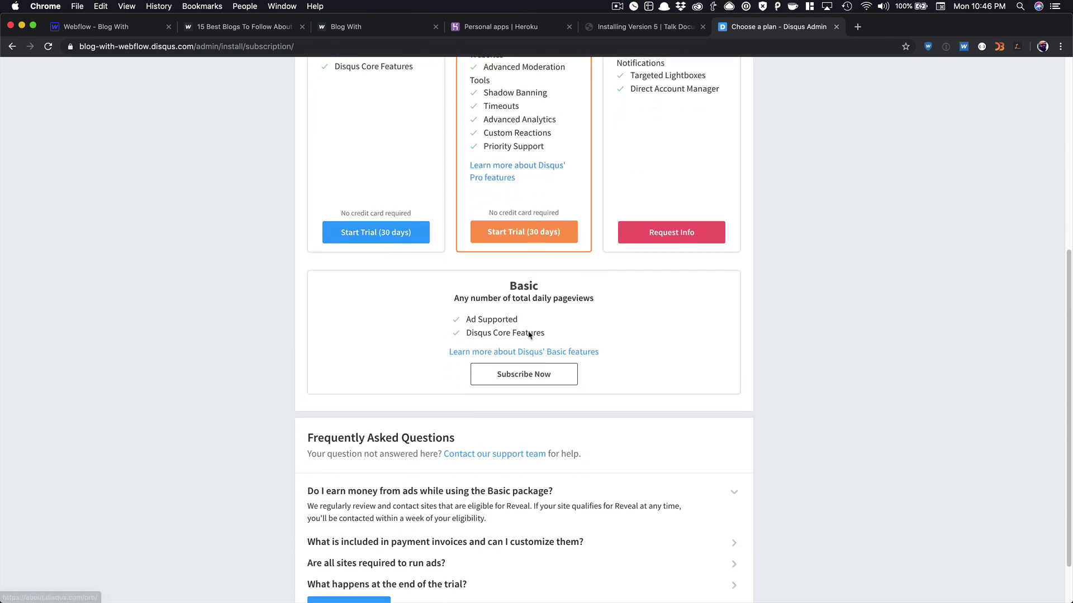
Subscribe to the ad-supported Basic plan for the new site
left_click(524, 380)
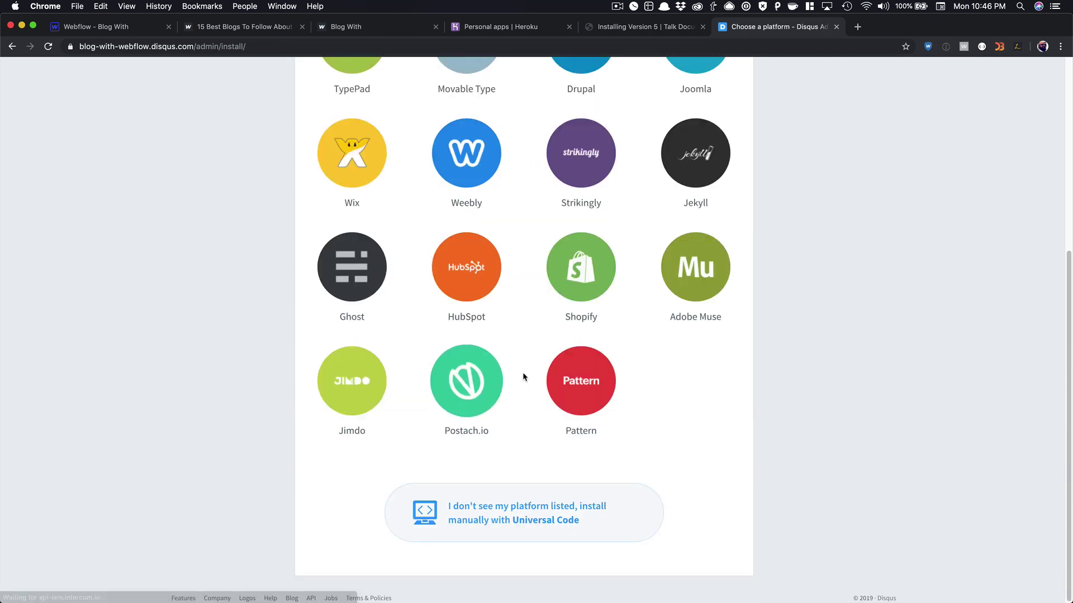
scroll(522, 342, "up", 4)
scroll(522, 342, "down", 2)
scroll(523, 343, "down", 5)
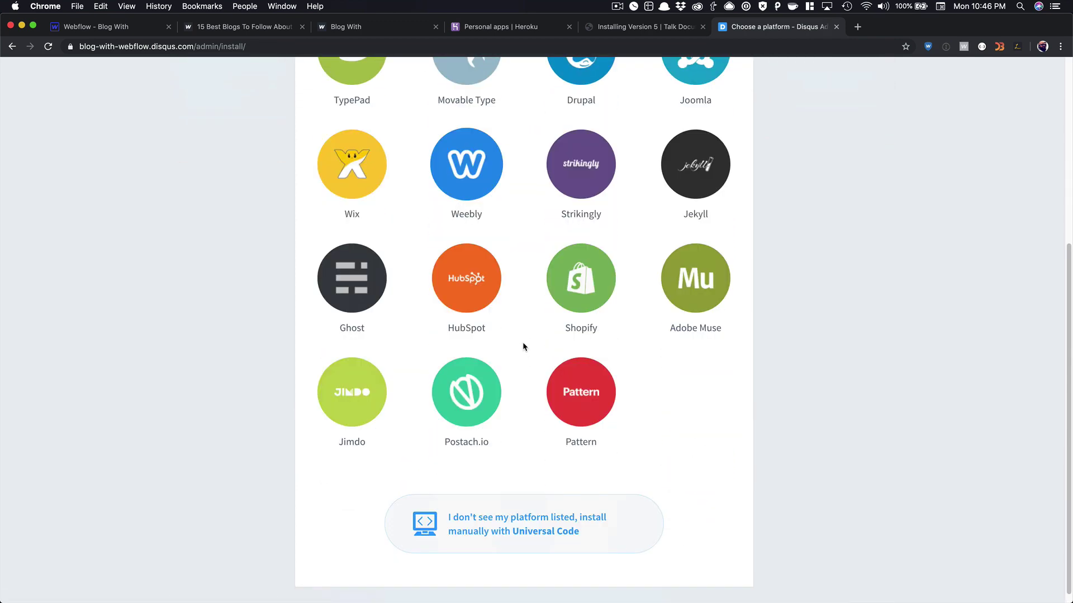
scroll(523, 343, "up", 6)
scroll(521, 347, "up", 1)
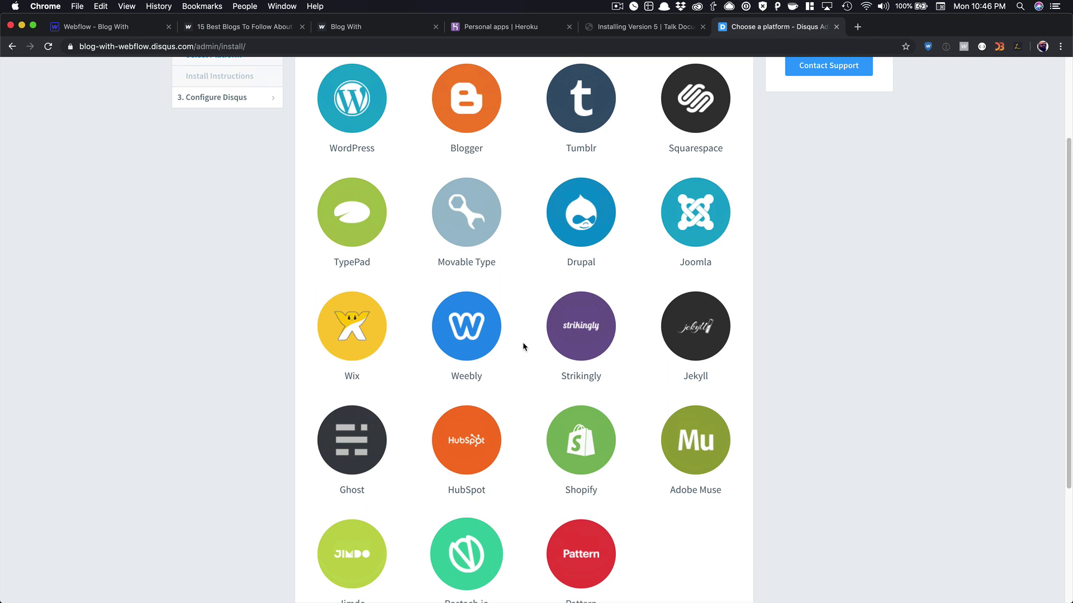
scroll(522, 347, "down", 2)
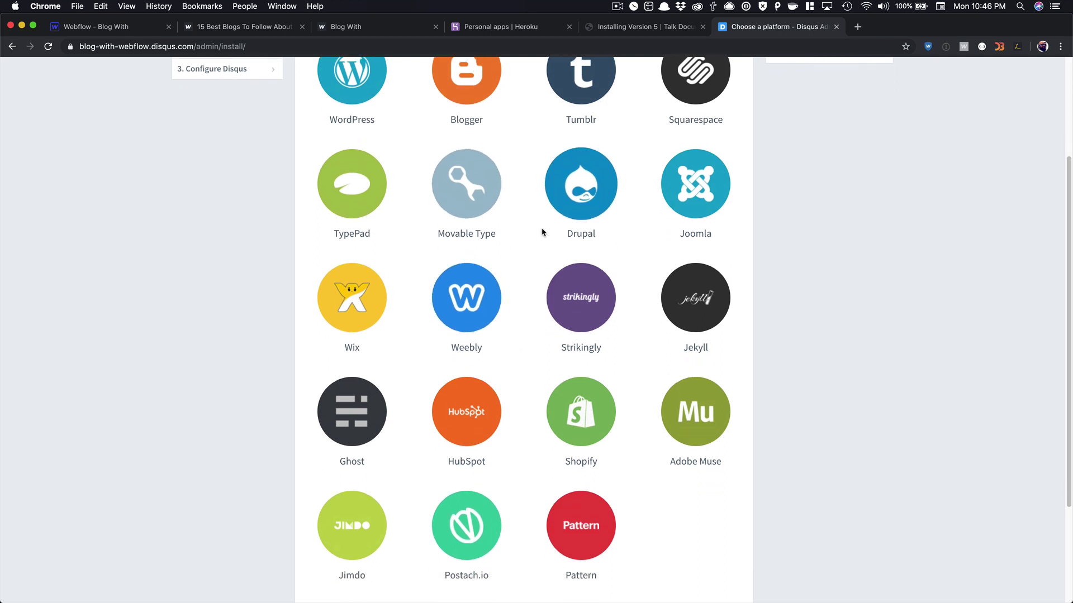
scroll(542, 231, "down", 5)
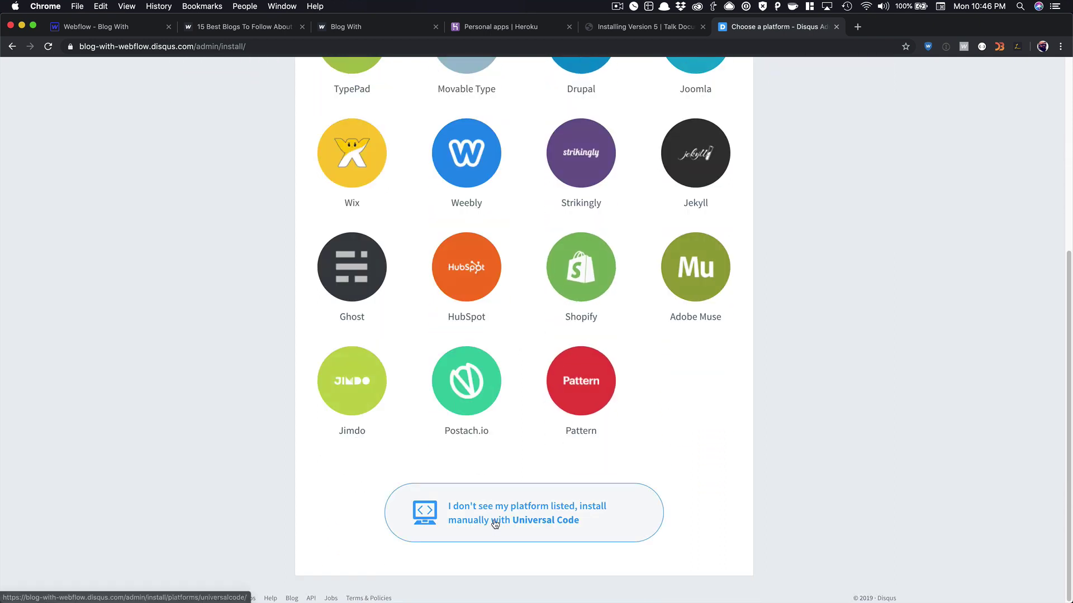
Open the Universal Code instructions, select the entire embed code, and return to Webflow
left_click(502, 511)
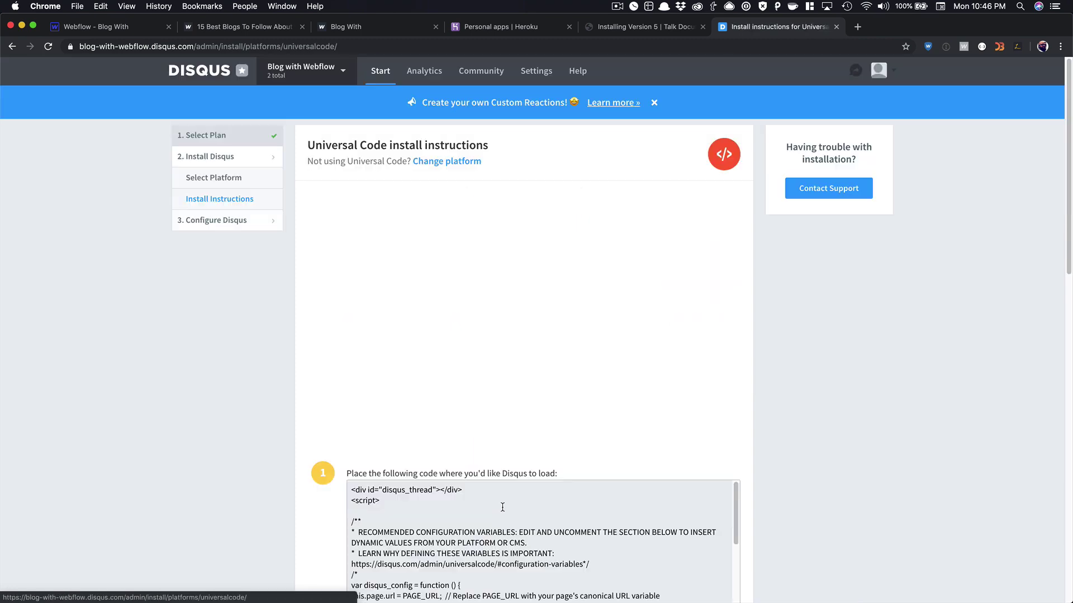
scroll(472, 433, "down", 10)
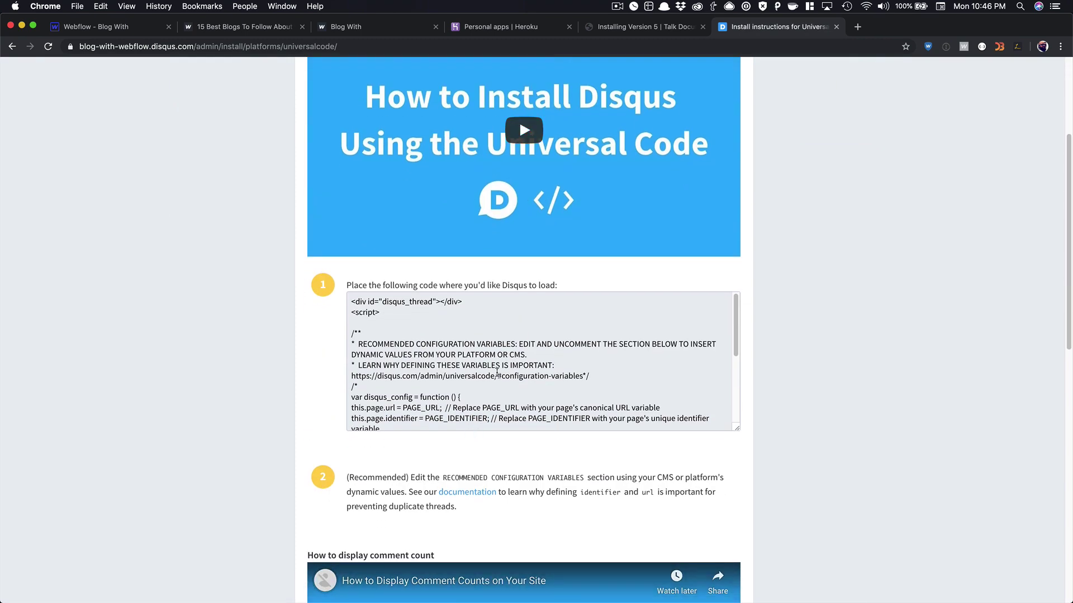
triple_click(499, 376)
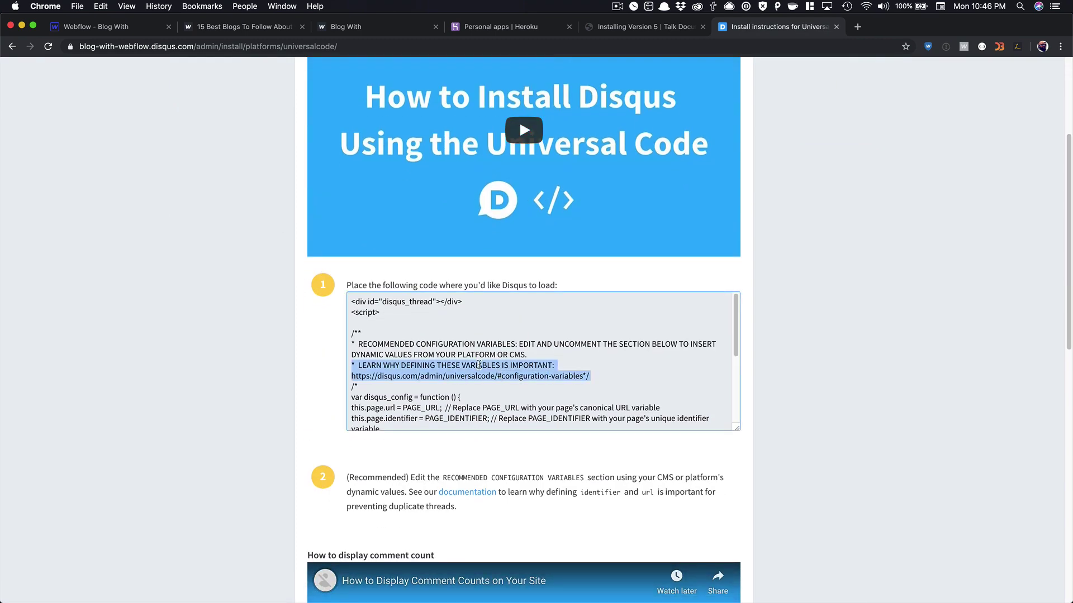
key("super+a")
scroll(481, 368, "down", 5)
scroll(481, 371, "down", 1)
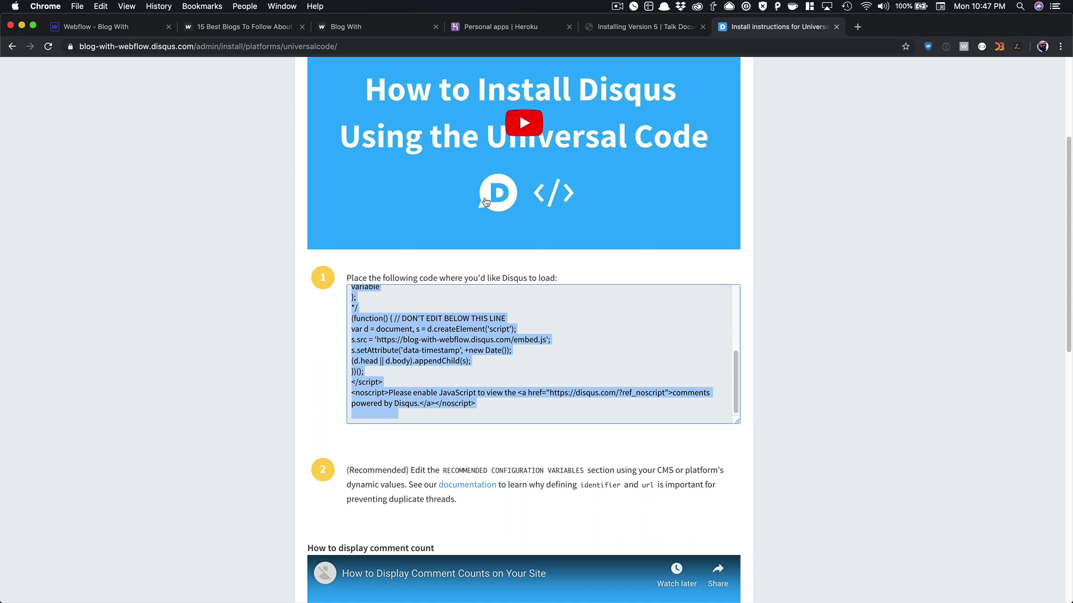
left_click(135, 29)
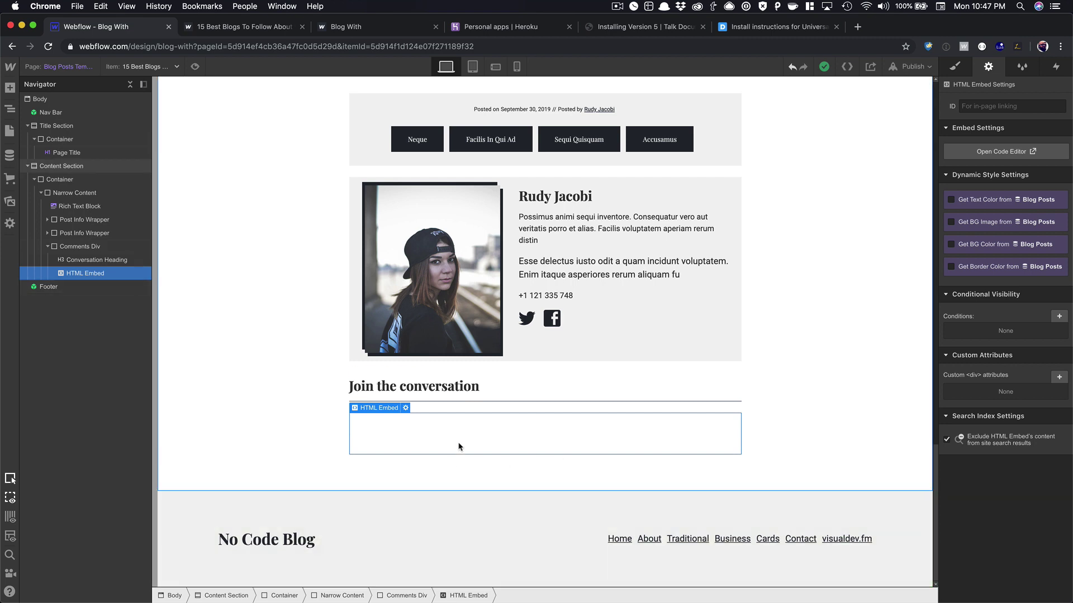
Paste the Disqus snippet into the comments HTML Embed and uncomment its disqus_config block
left_click(406, 408)
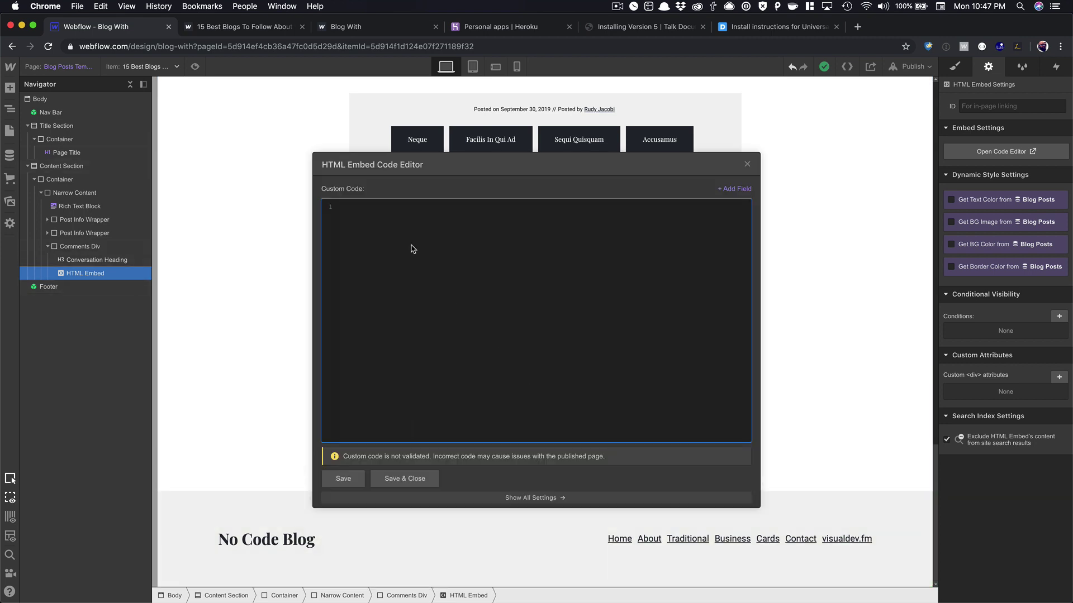
key("super+v")
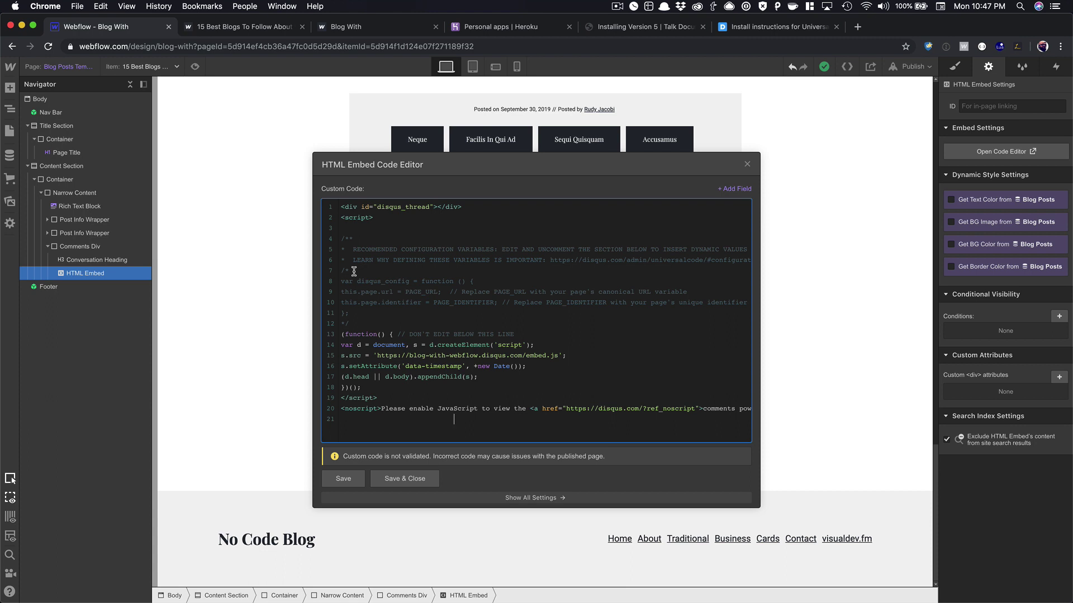
left_click_drag(353, 272, 339, 237)
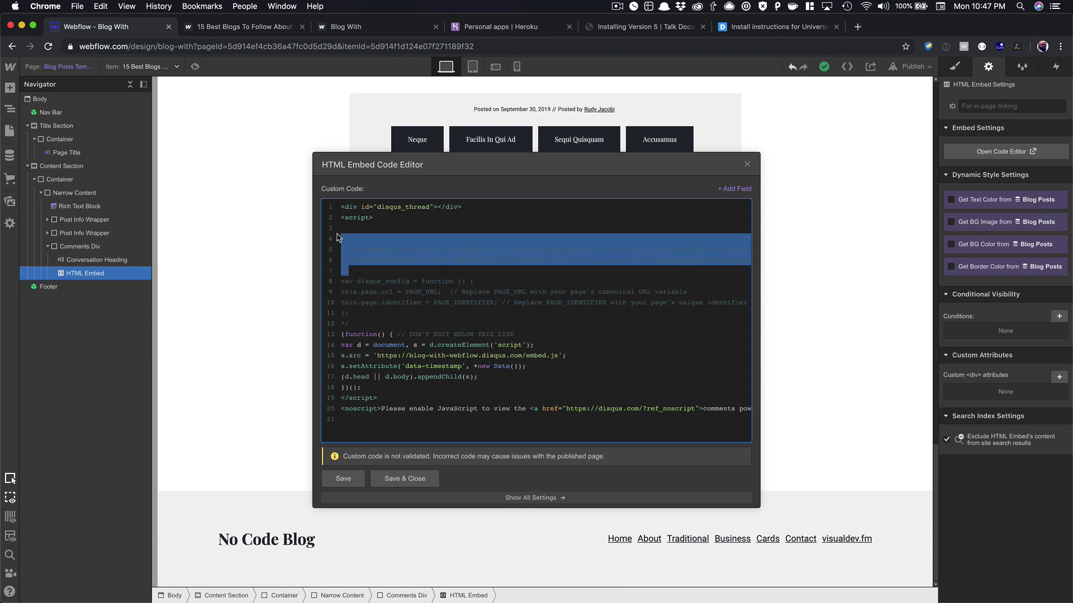
key("BackSpace")
left_click_drag(357, 291, 339, 291)
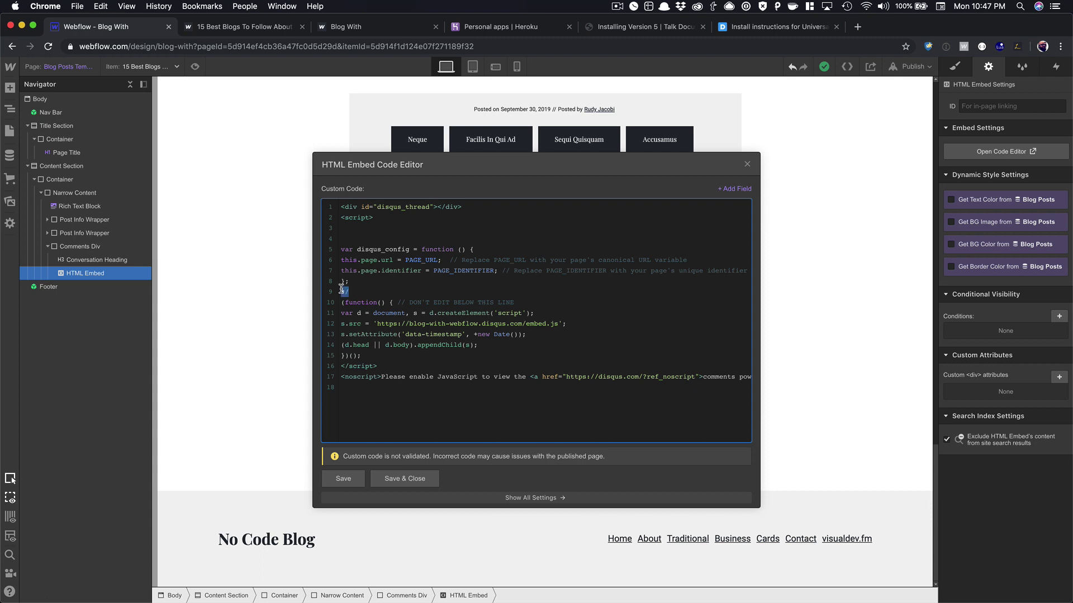
key("BackSpace")
left_click_drag(439, 260, 405, 260)
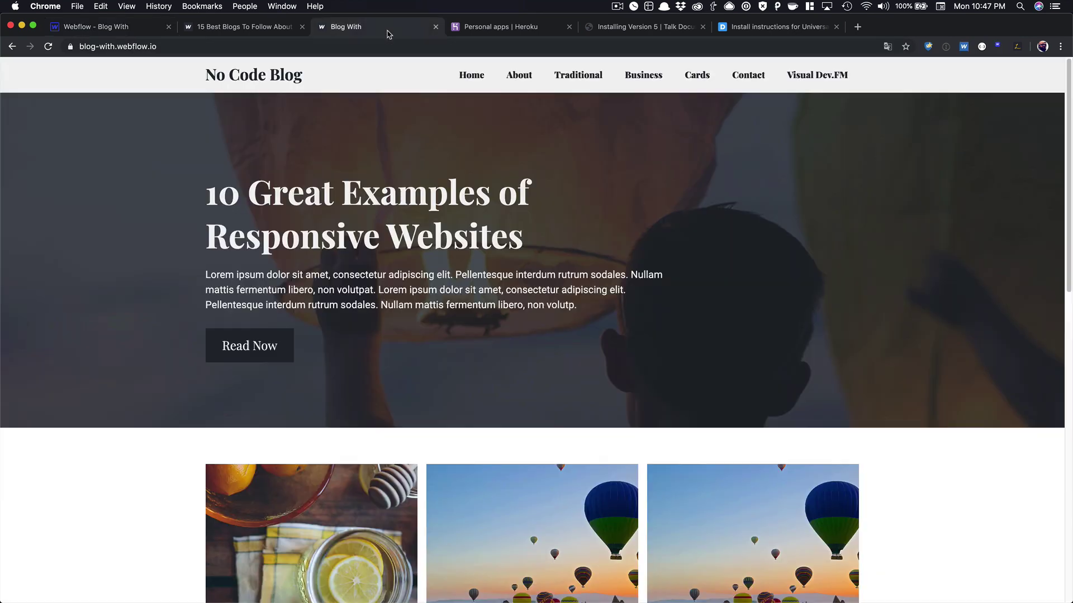
left_click(388, 31)
left_click_drag(162, 48, 80, 45)
key("super+c")
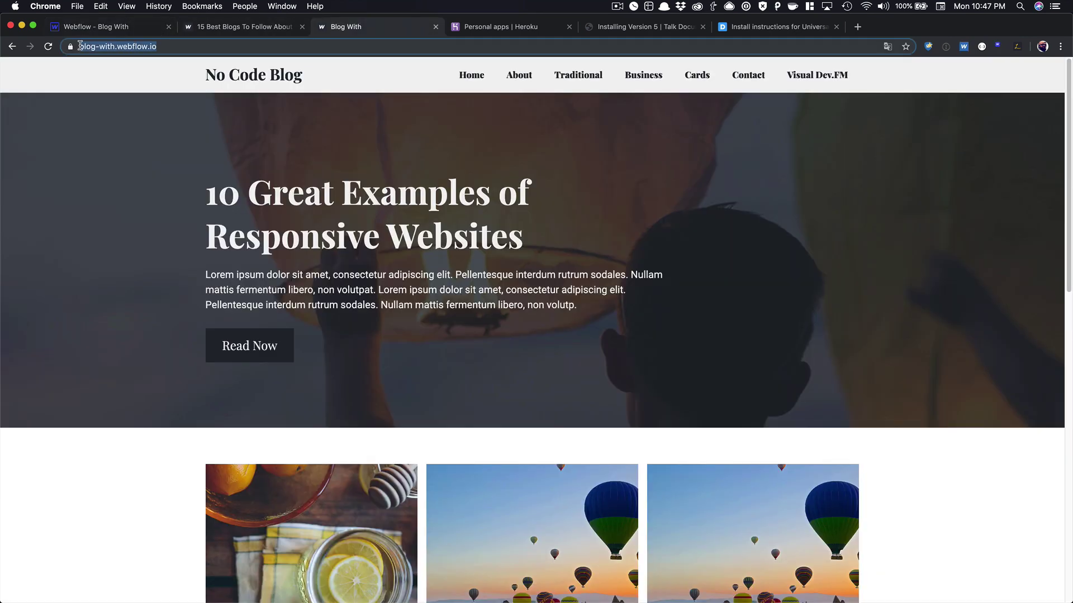
left_click(254, 27)
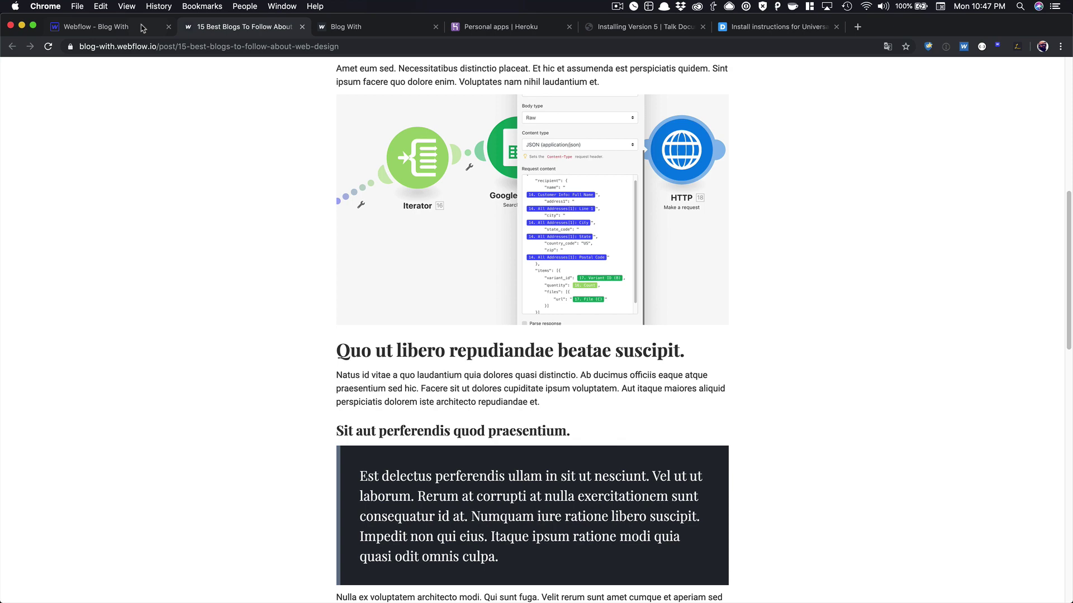
left_click(130, 27)
key("super+v")
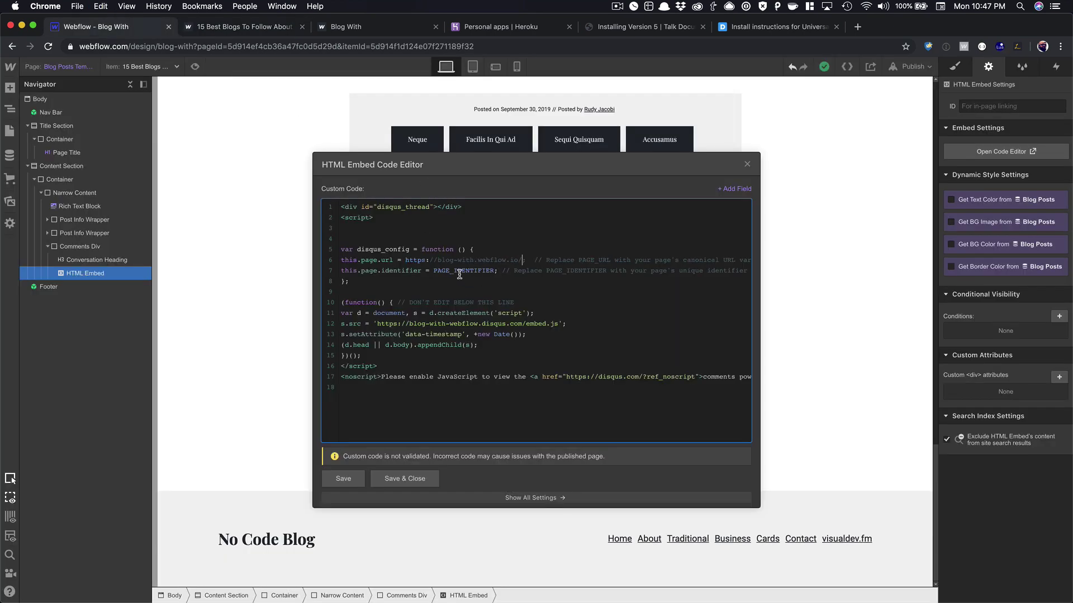
key("super+z")
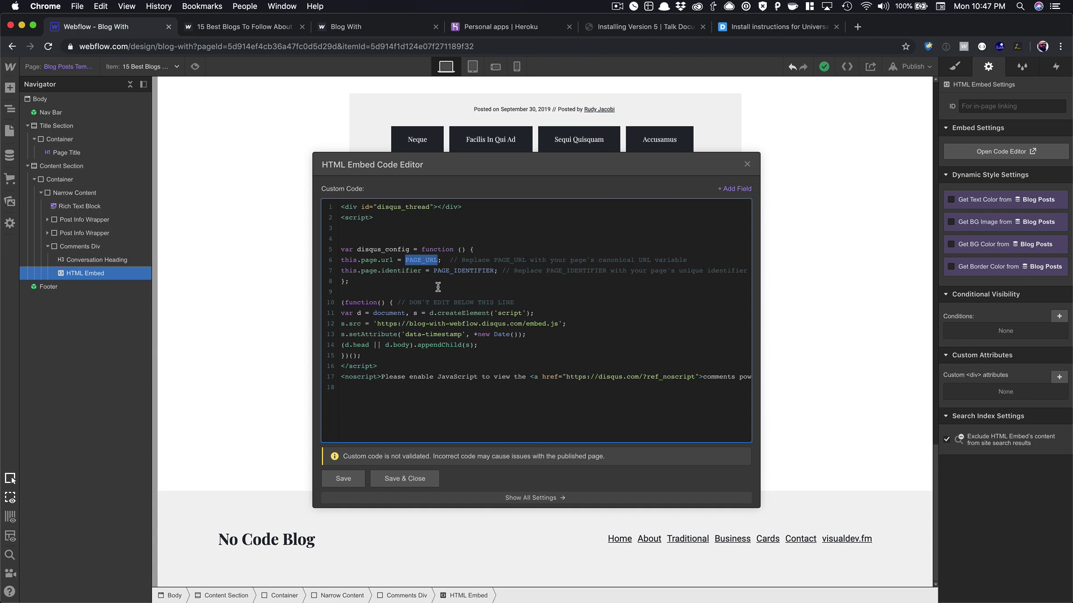
key("super+v")
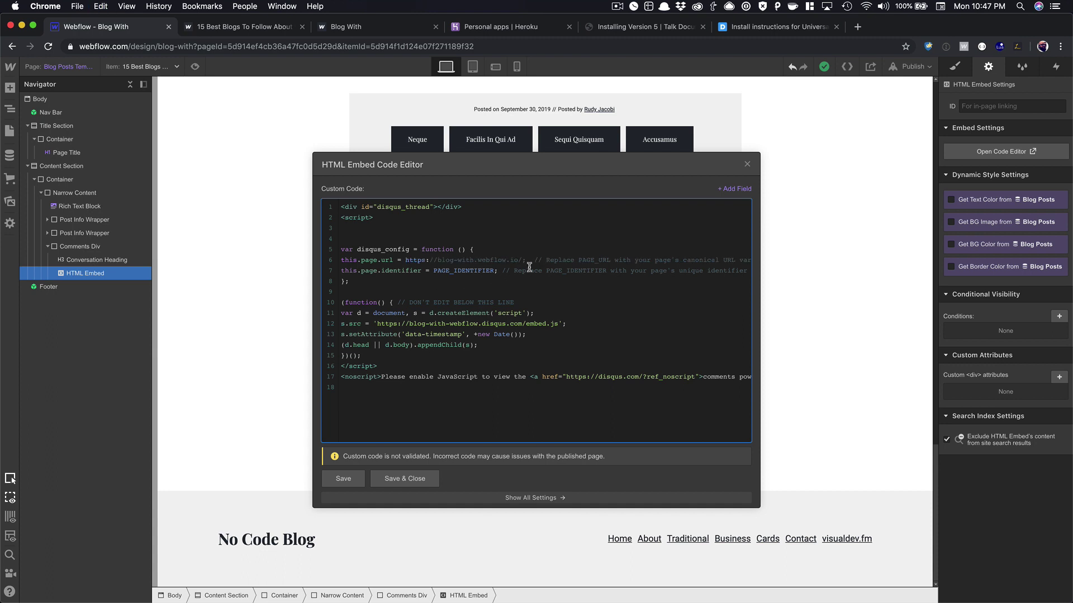
Append the post's Slug field to the address and wrap the page URL in double quotes
left_click(732, 190)
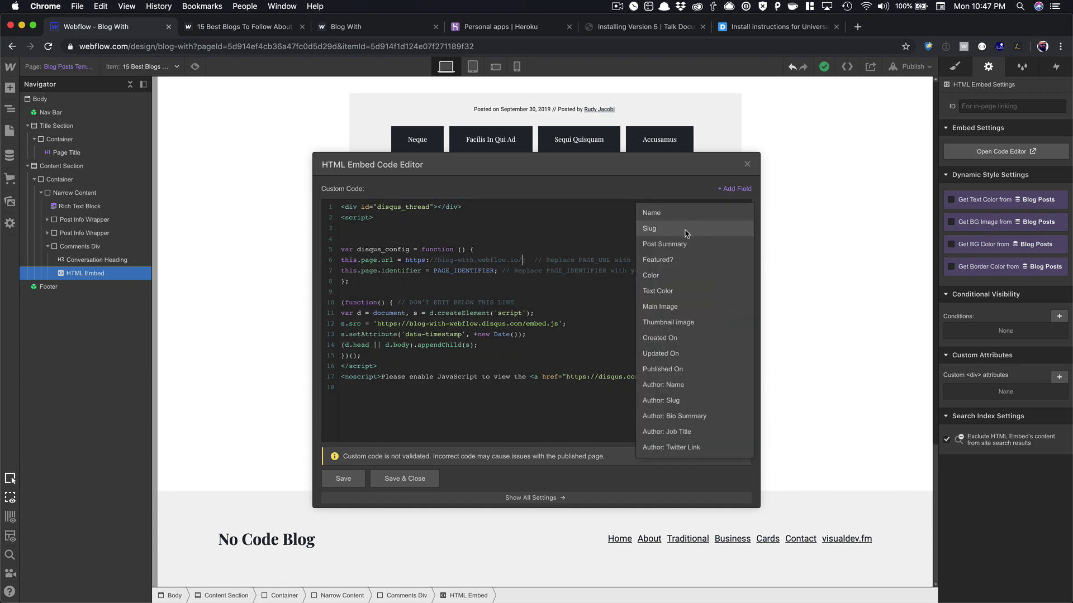
left_click(649, 229)
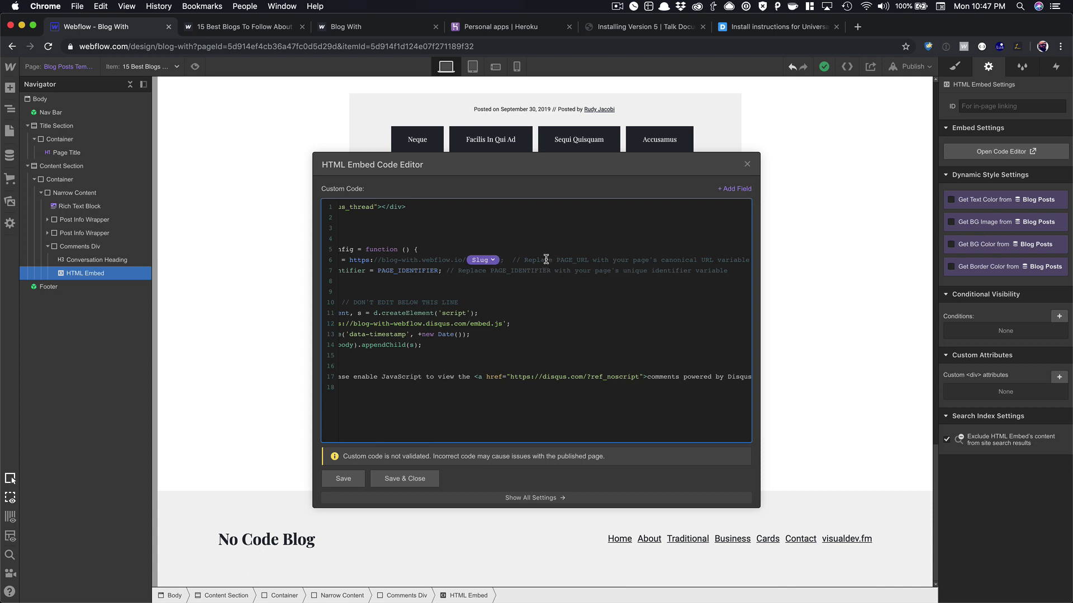
left_click_drag(376, 259, 327, 254)
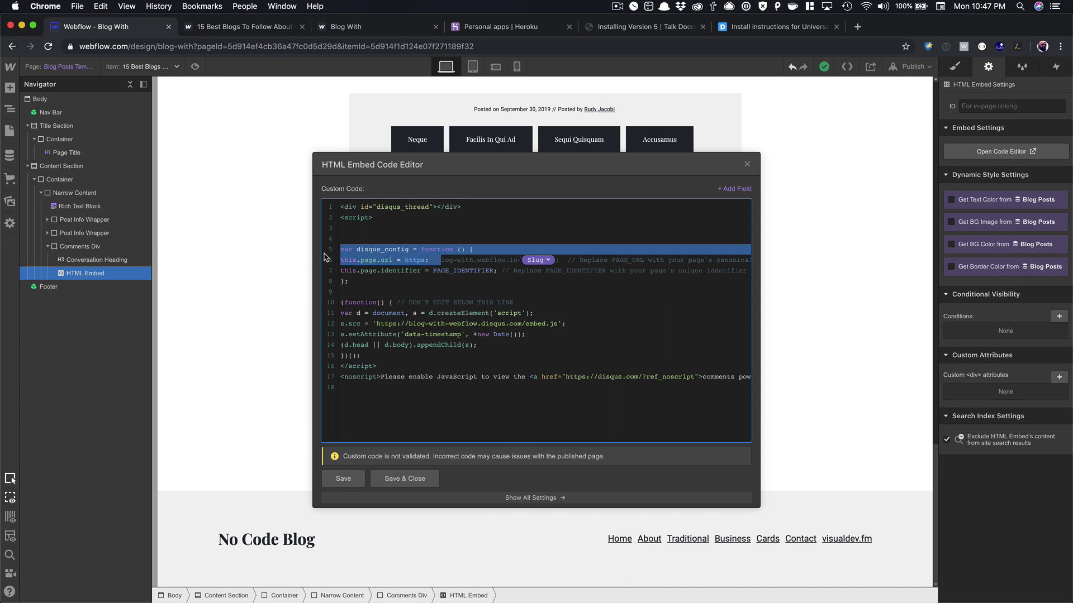
left_click(425, 260)
left_click(405, 260)
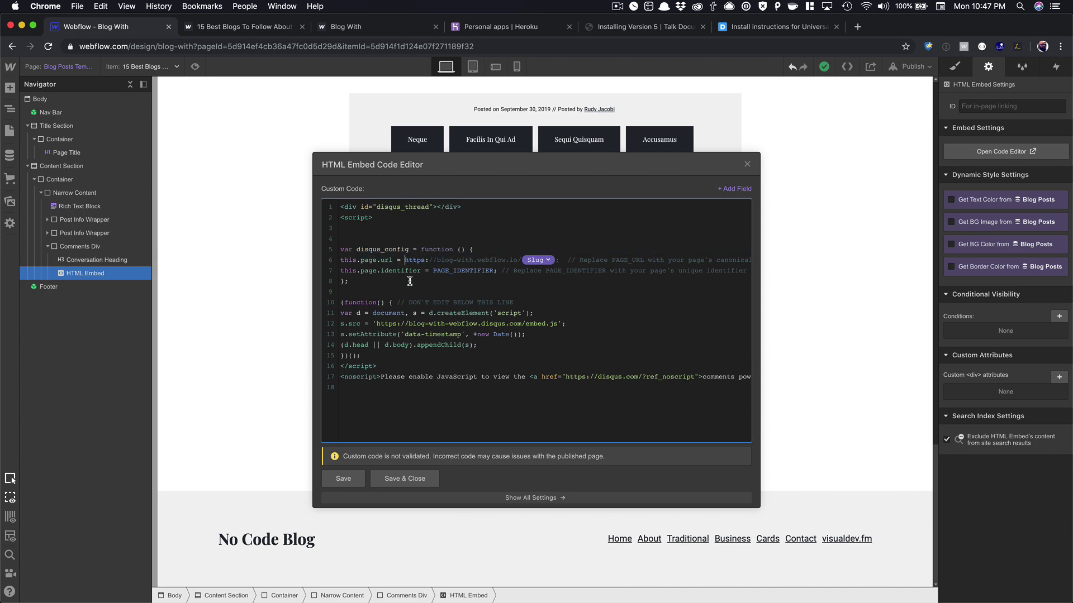
type("\"")
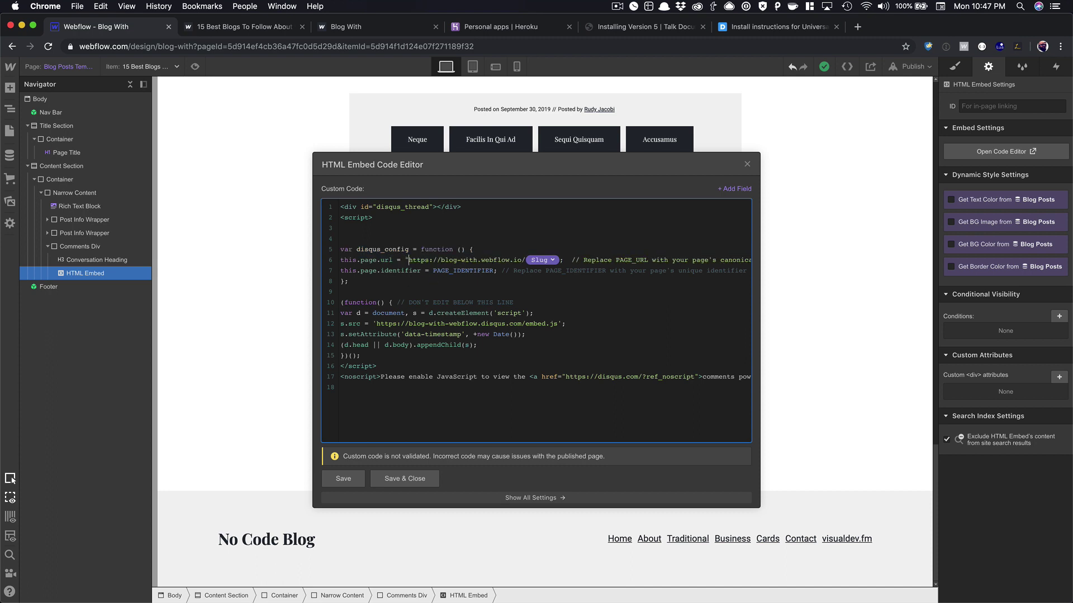
left_click(567, 261)
type("\"")
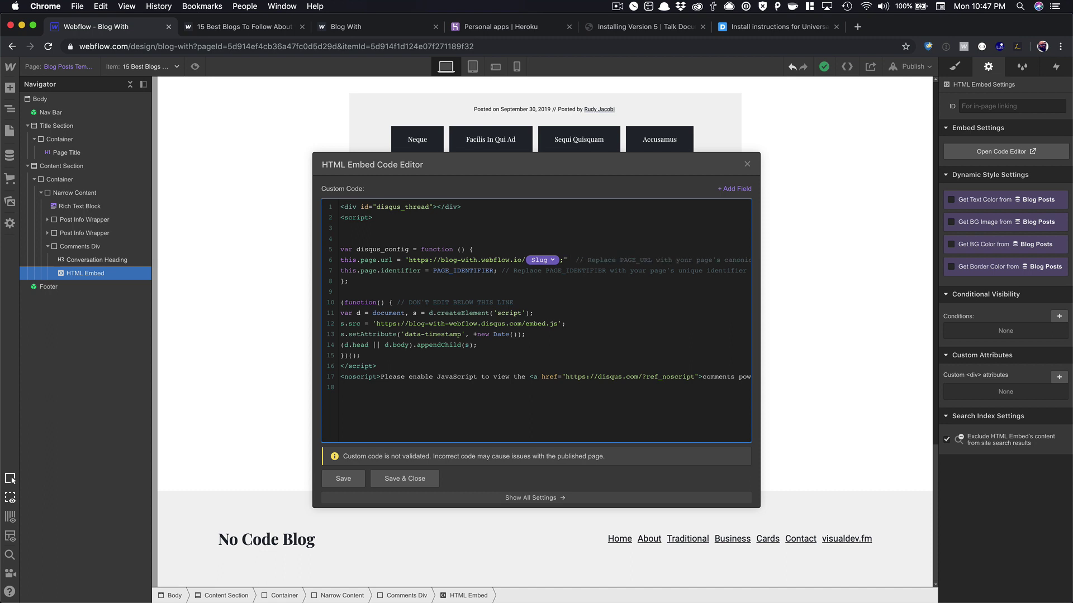
Replace PAGE_IDENTIFIER with the quoted Slug field, then save and close the embed code
left_click_drag(491, 271, 432, 271)
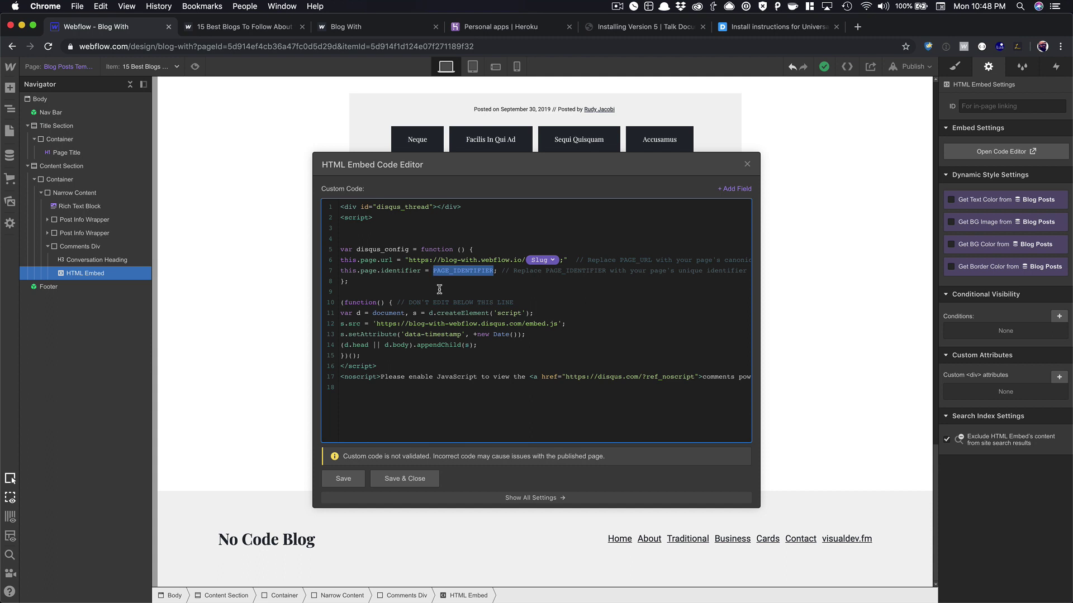
key("BackSpace")
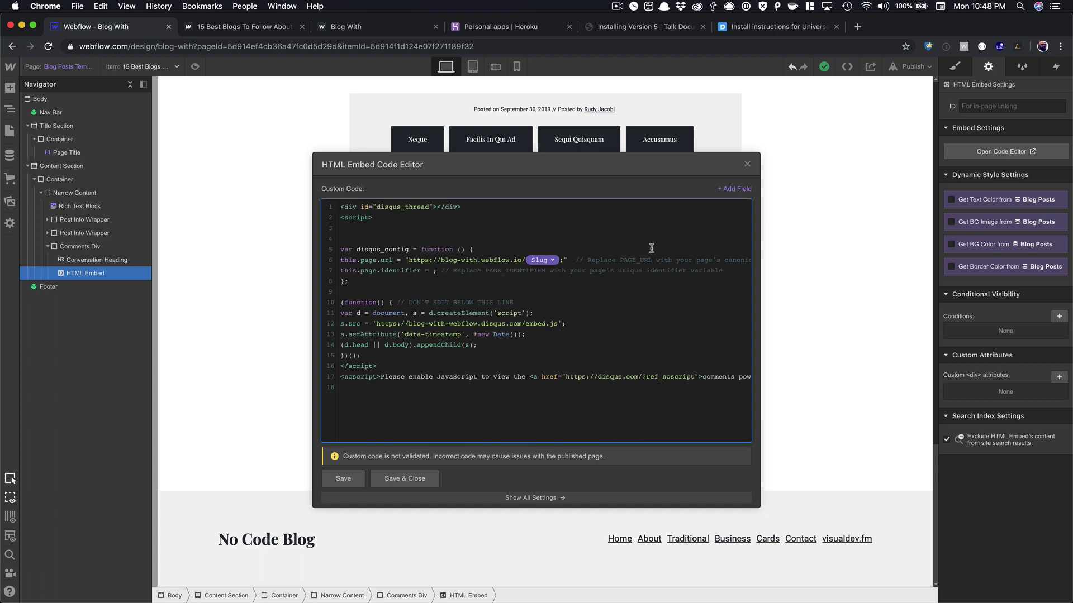
left_click(735, 189)
left_click(682, 227)
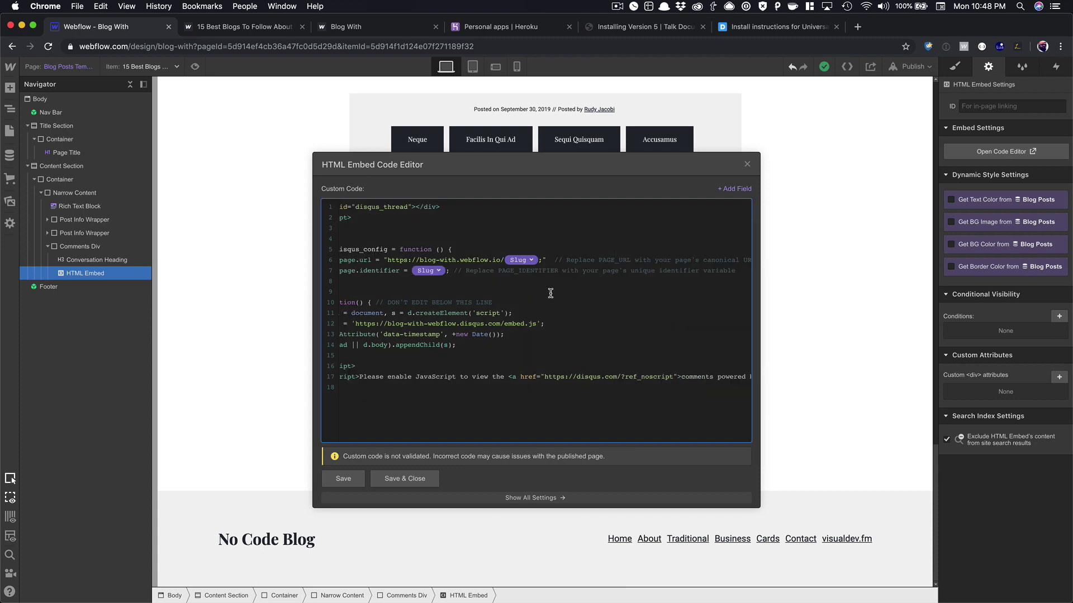
type("\"")
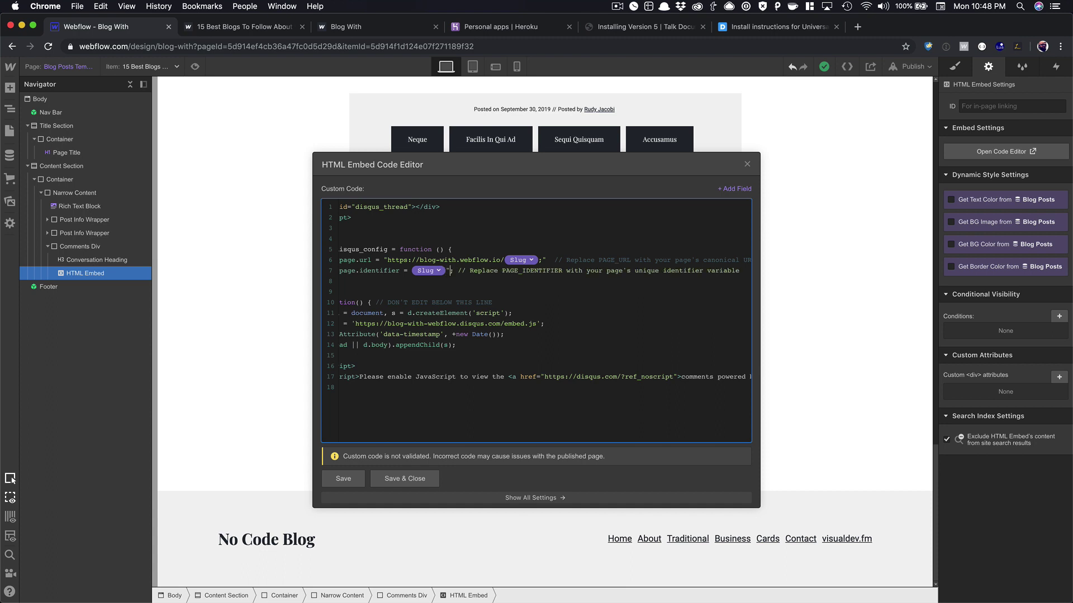
left_click(413, 272)
type("\"")
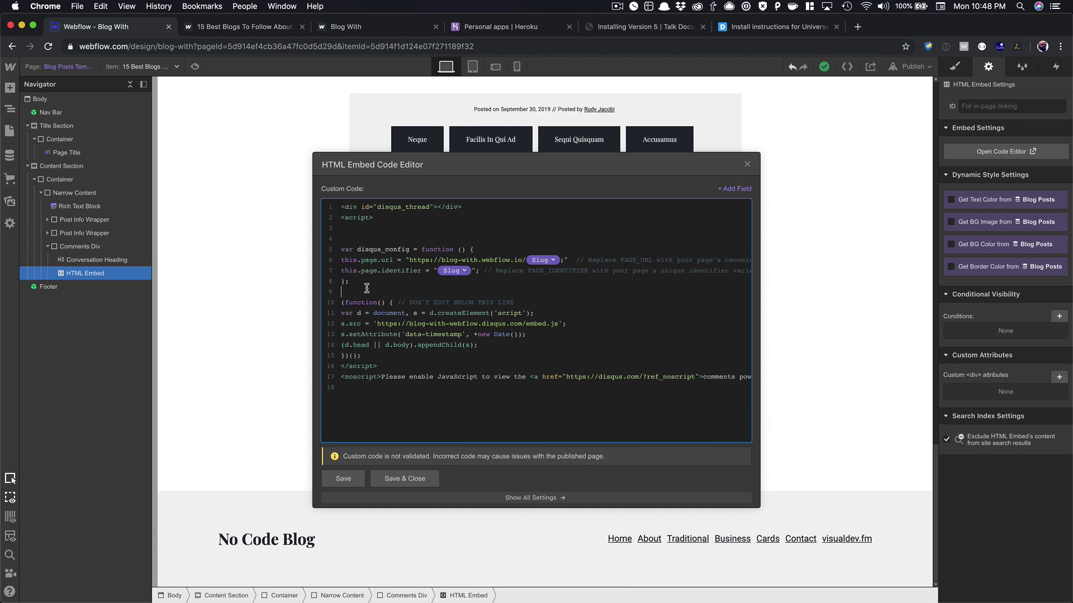
left_click(397, 289)
left_click(419, 479)
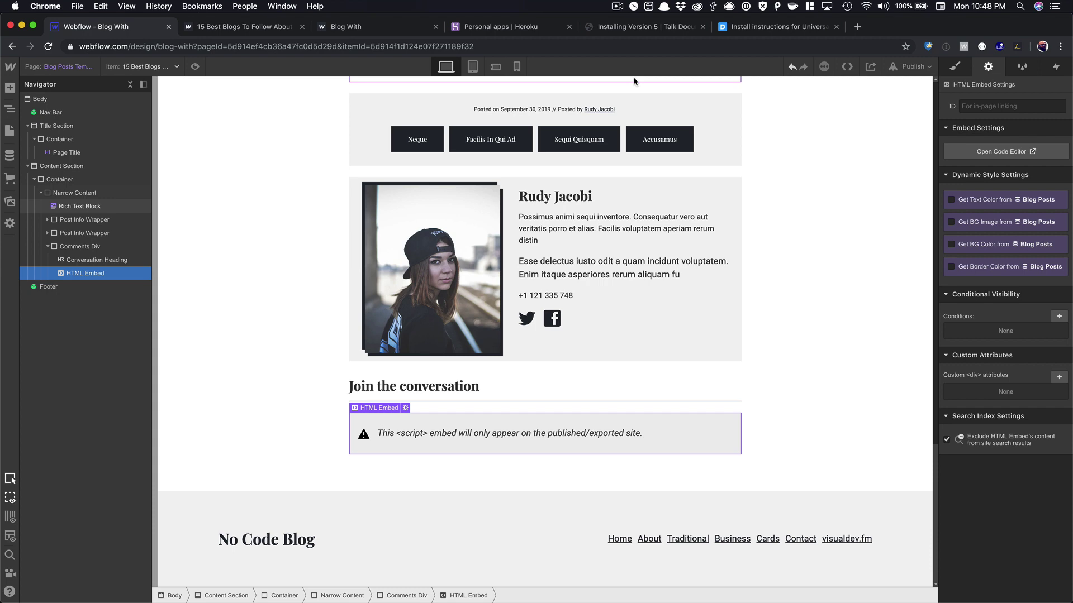
Copy the Disqus comment-count script from the install page and go back to Webflow
left_click(759, 34)
scroll(745, 199, "down", 5)
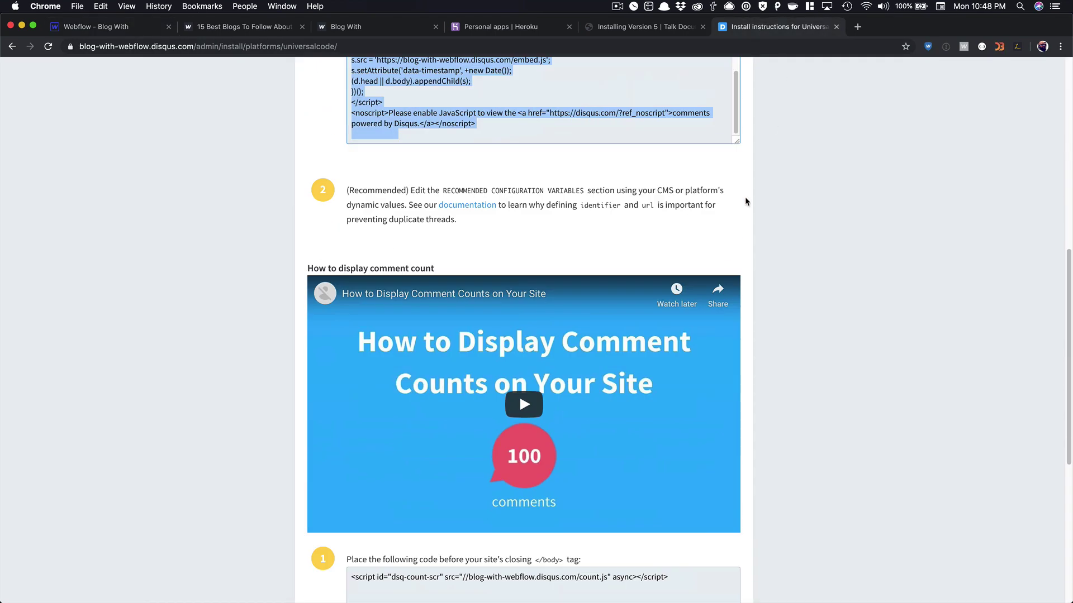
scroll(745, 197, "down", 6)
left_click(545, 246)
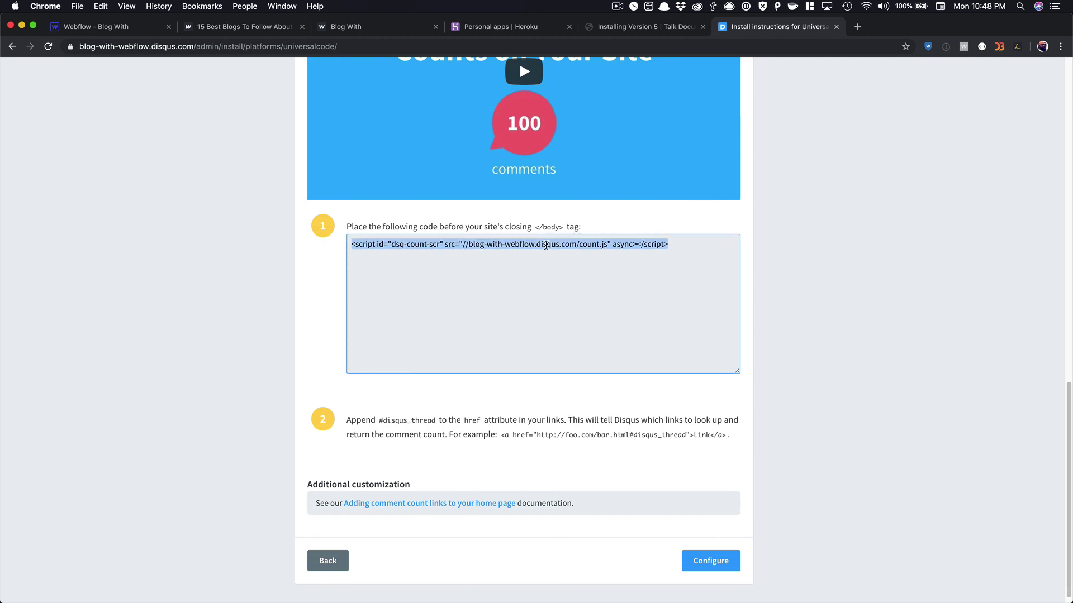
key("super+c")
left_click(270, 91)
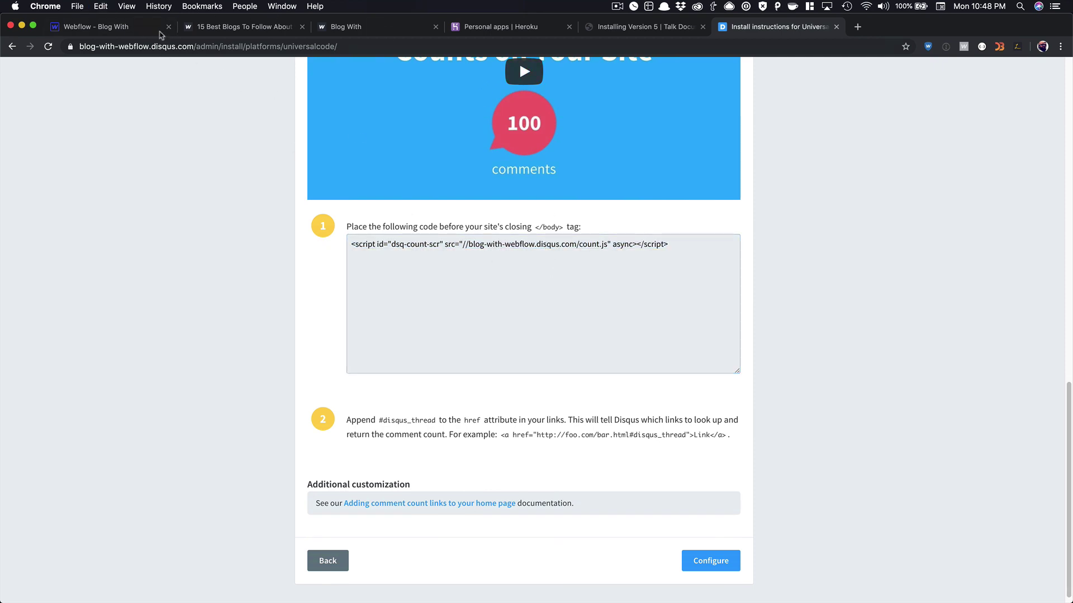
left_click(140, 27)
Paste the count.js script into the Blog Posts Template's Before </body> tag code and save
left_click(10, 132)
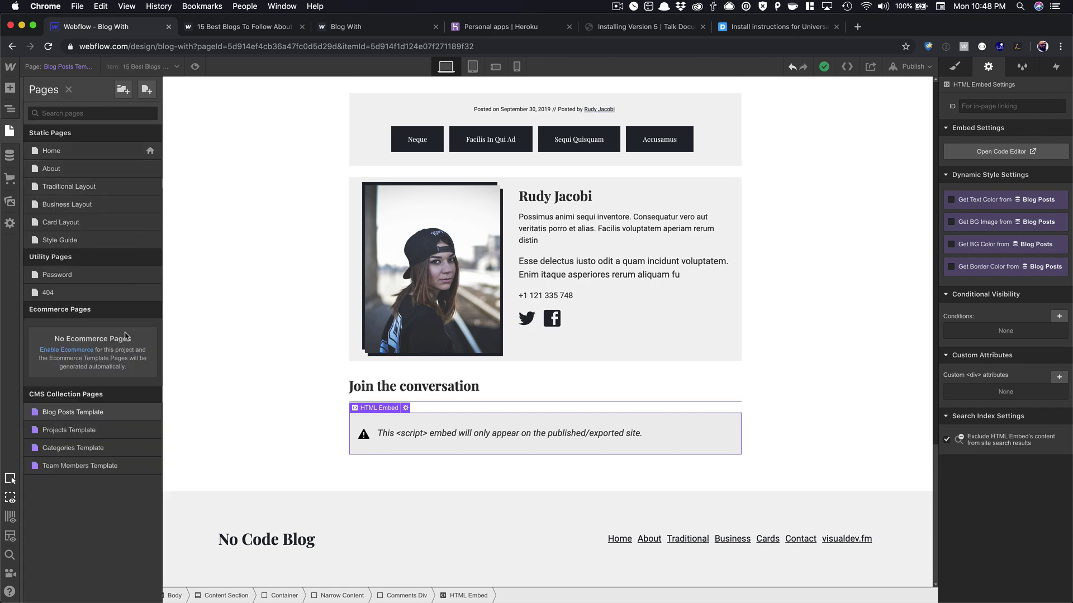
left_click(149, 411)
scroll(268, 383, "down", 15)
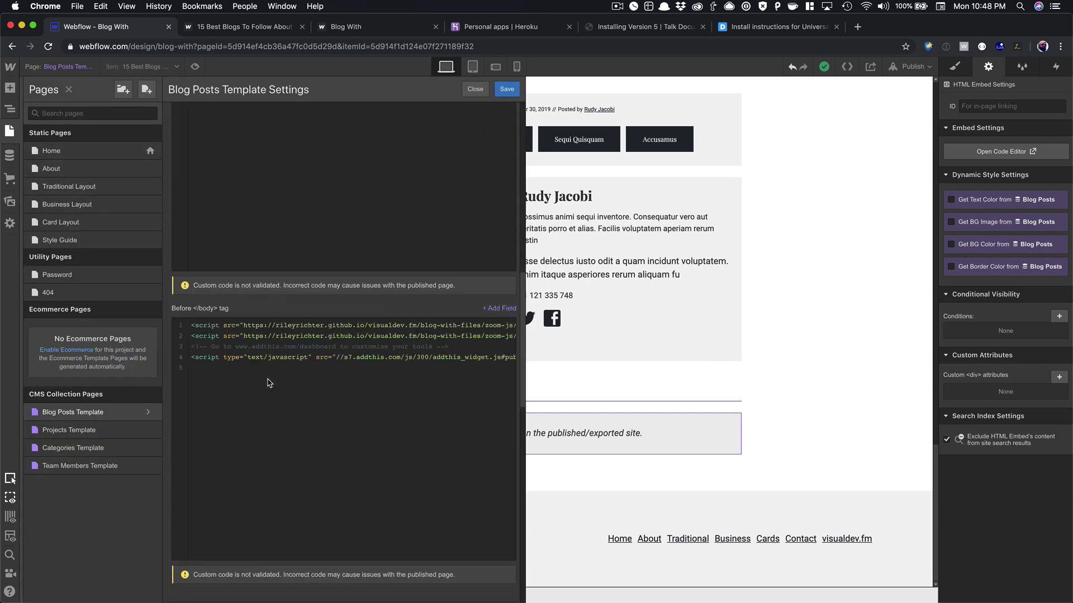
left_click(356, 385)
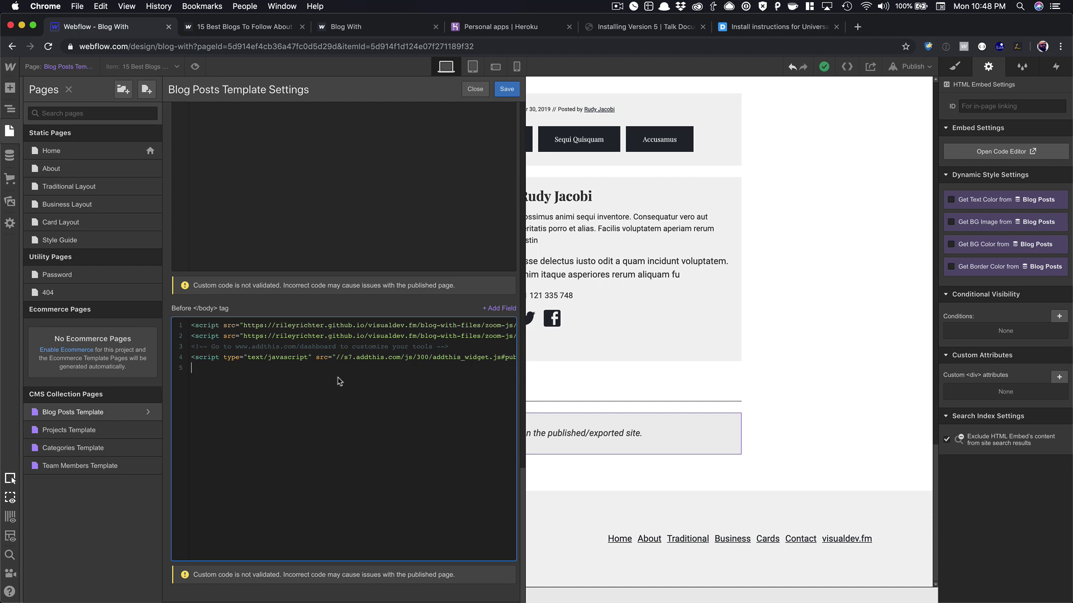
key("super+v")
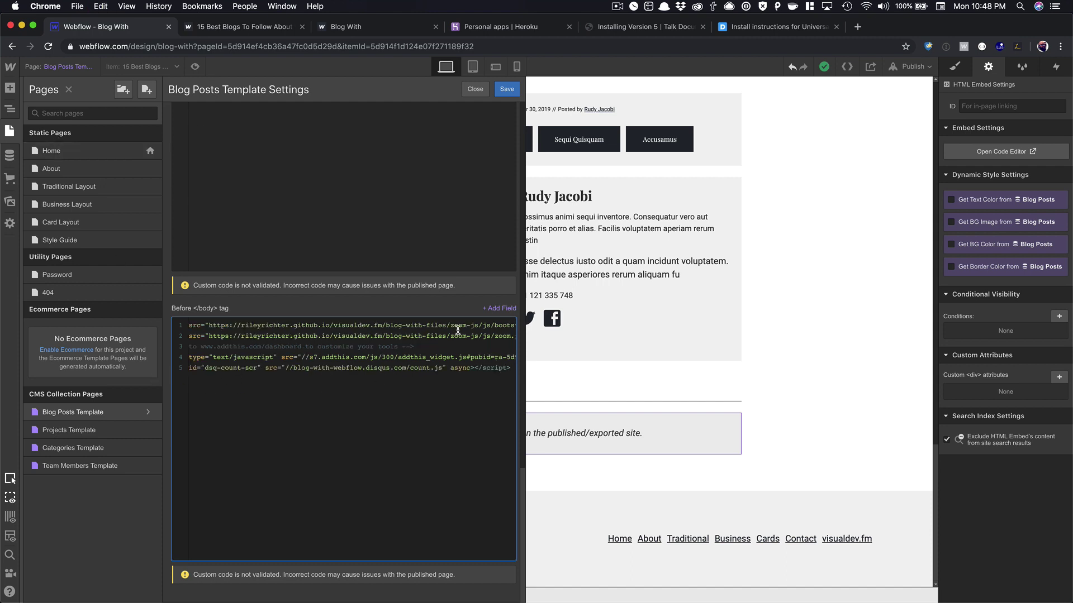
left_click(507, 89)
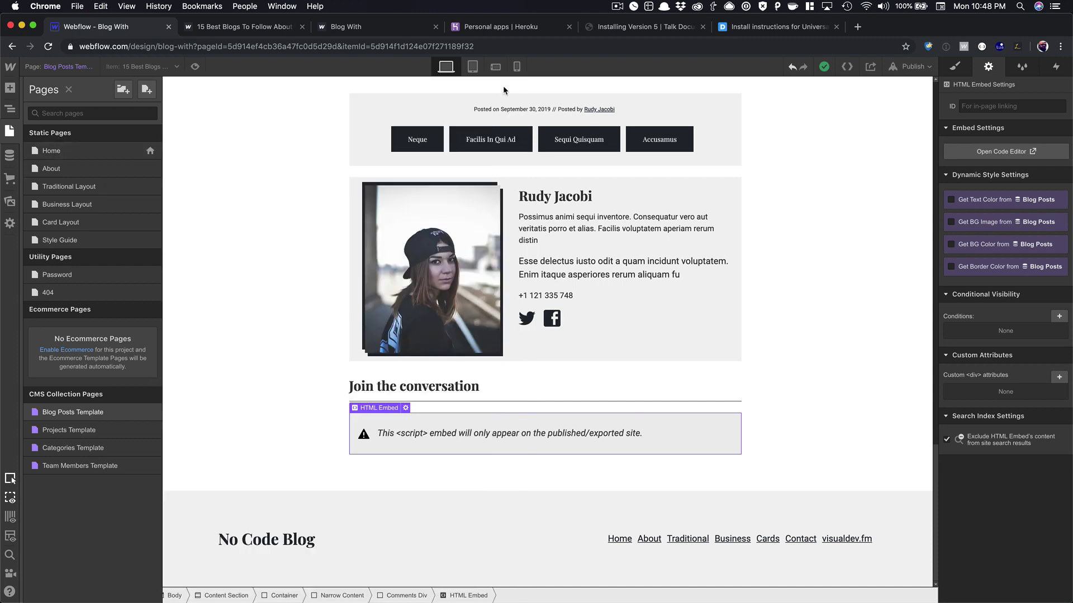
Publish the site to blog-with.webflow.io and view the live blog post
left_click(894, 70)
left_click(808, 179)
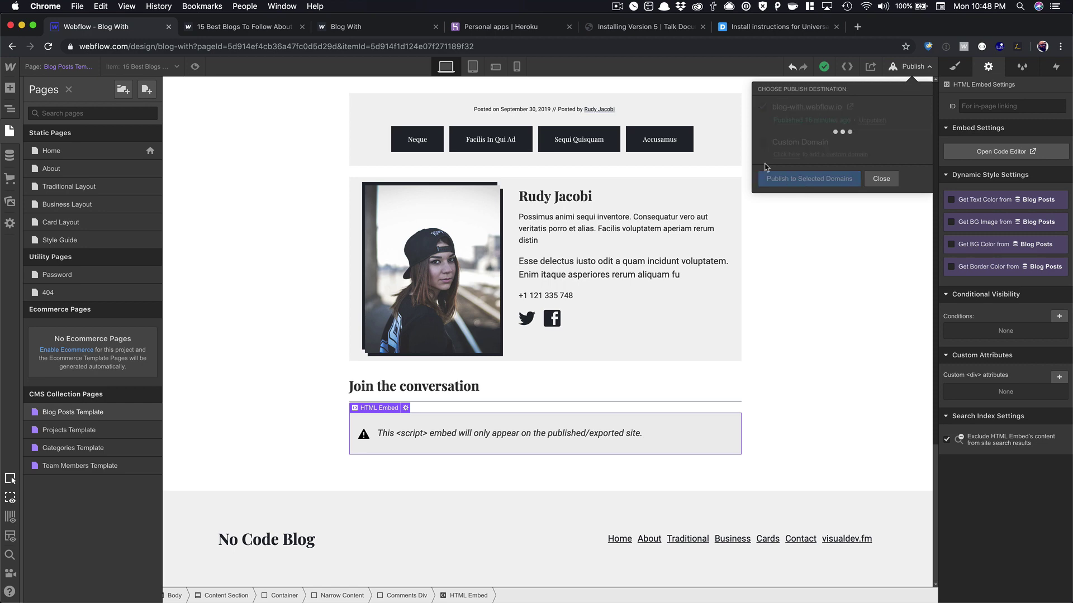
left_click(265, 31)
Reload the live post and check the Disqus panel under 'Join the conversation' shows 0 comments
key("super+r")
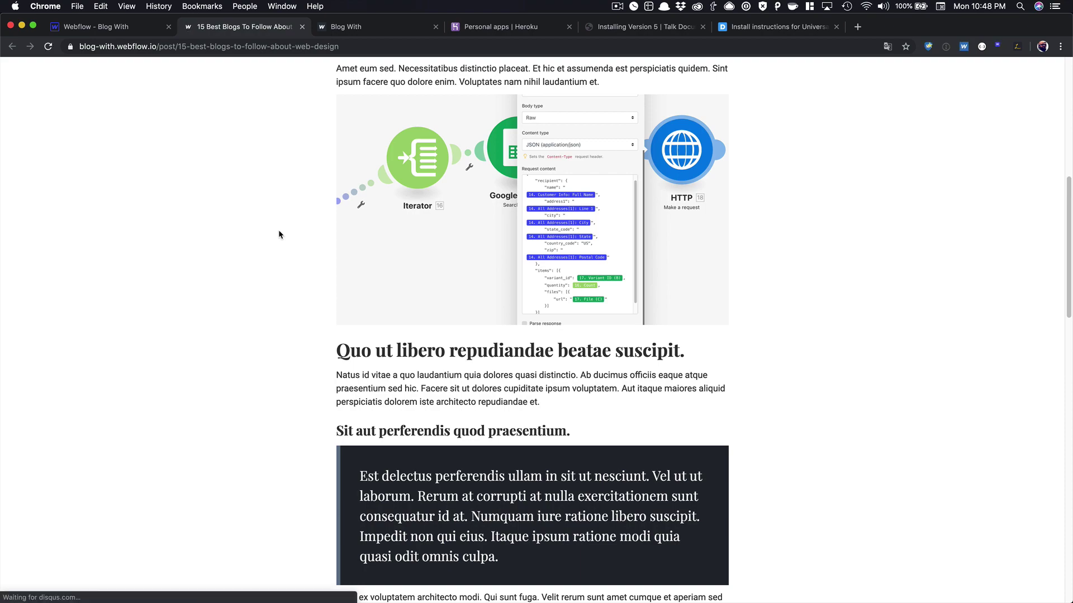
scroll(279, 233, "down", 15)
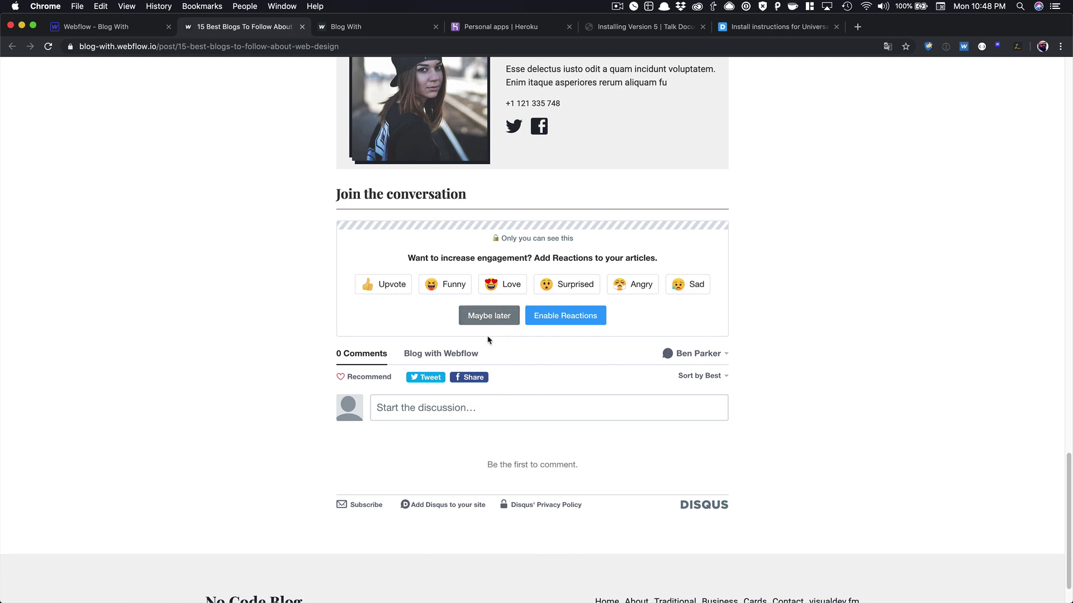
scroll(501, 307, "up", 2)
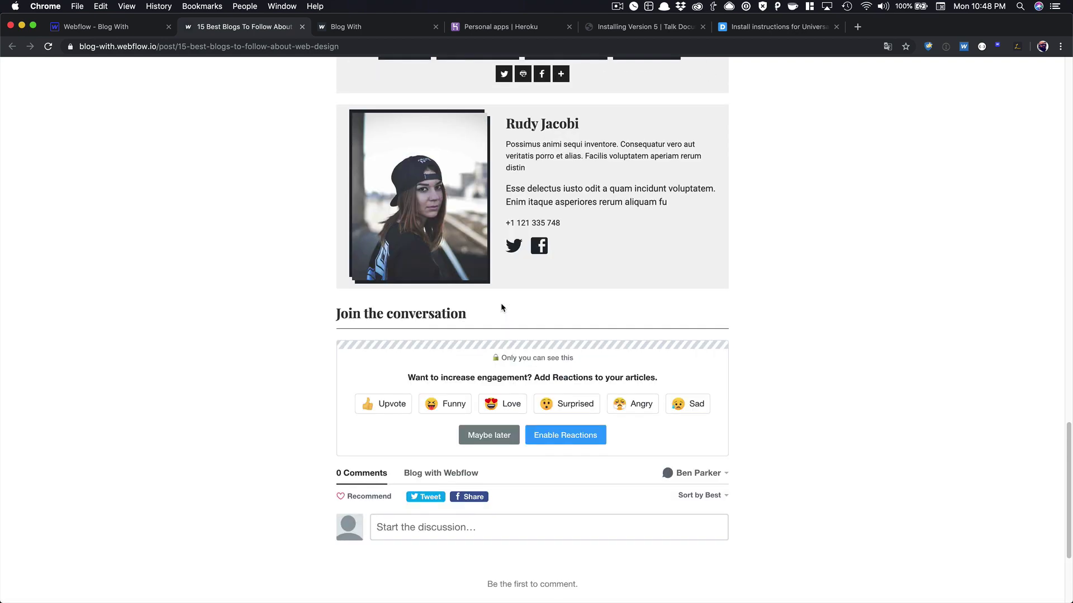
scroll(500, 303, "down", 3)
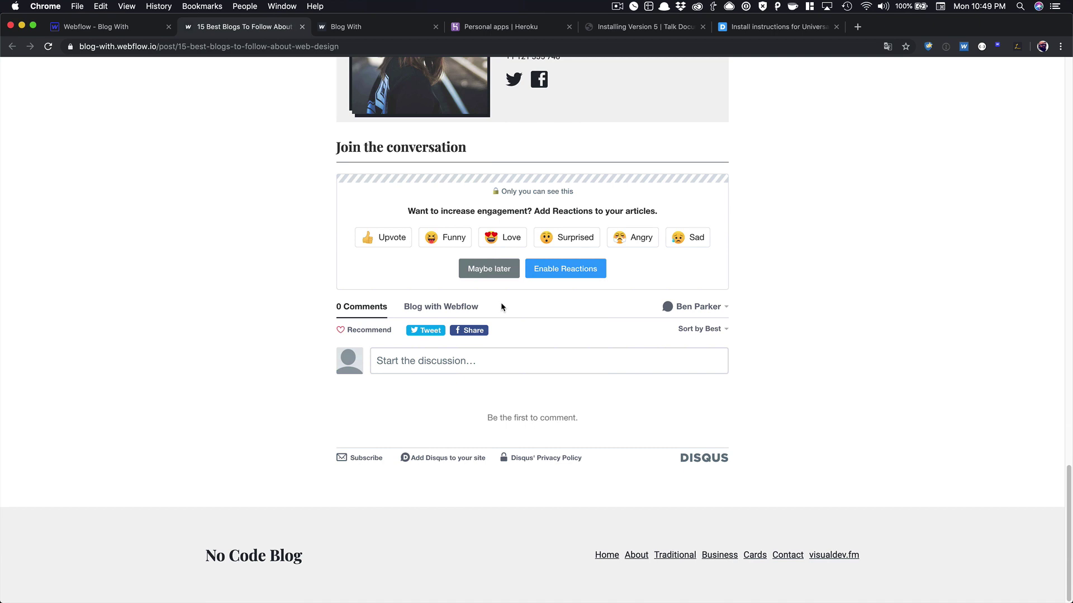
left_click(444, 360)
left_click(257, 342)
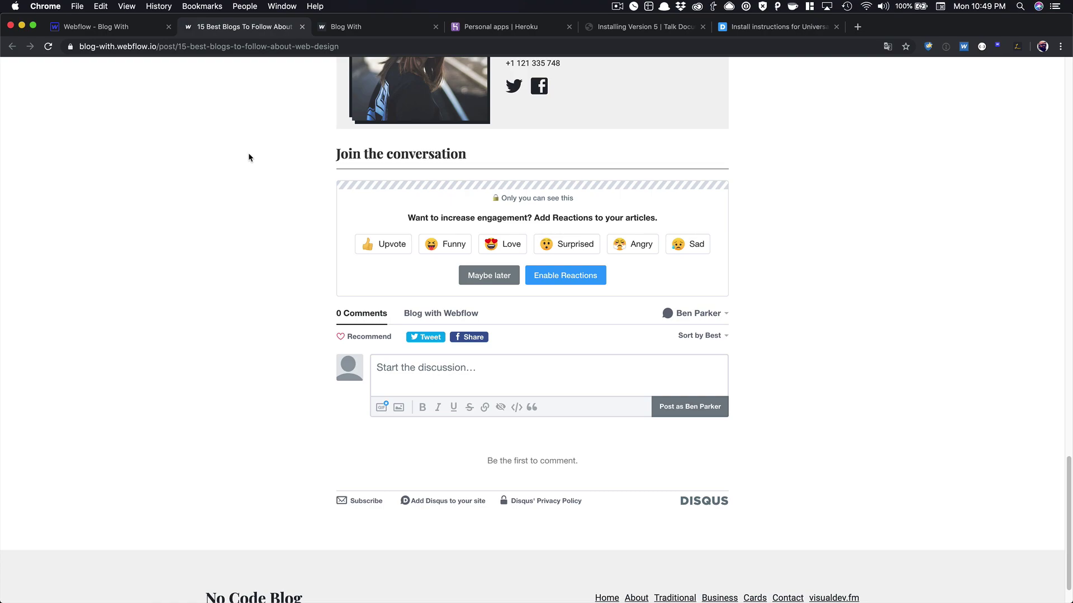
Scroll back down the article from the top, briefly enlarging the workflow screenshot
key("Home")
scroll(248, 157, "down", 6)
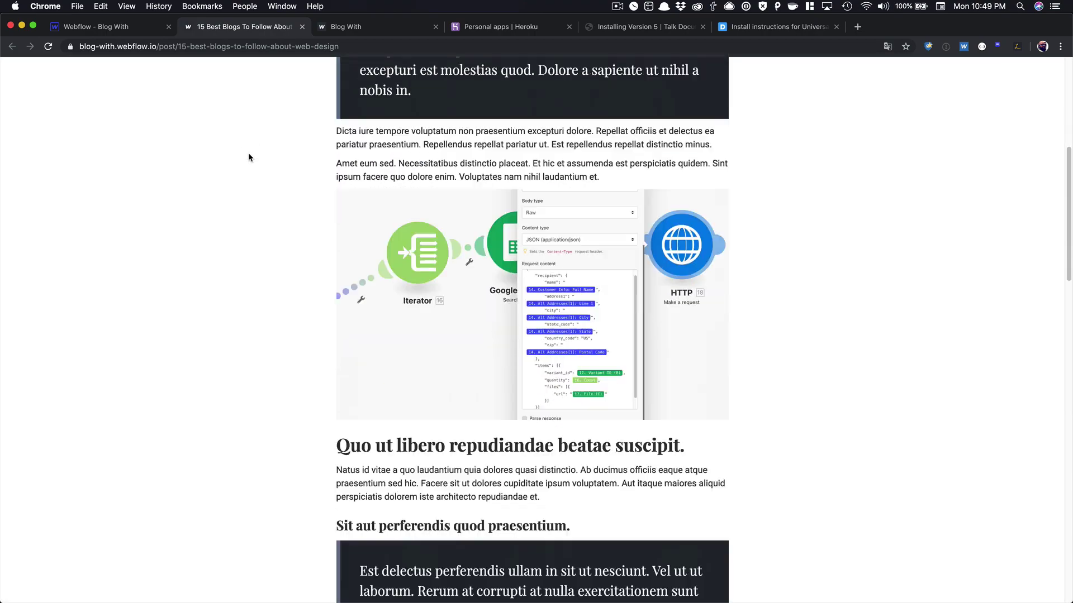
scroll(248, 157, "down", 2)
left_click(447, 176)
left_click(496, 186)
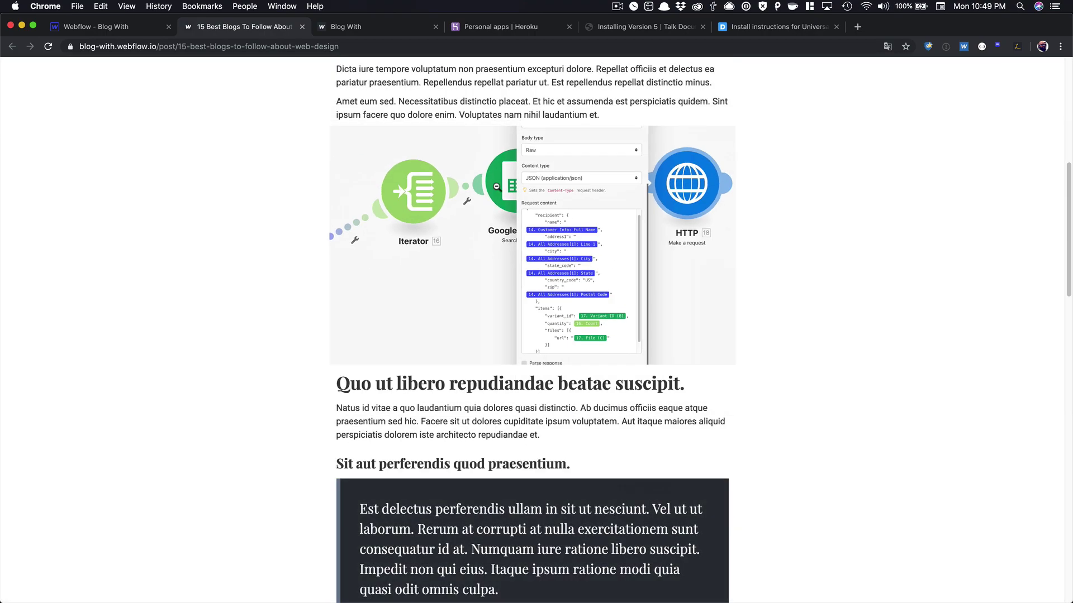
scroll(589, 257, "down", 15)
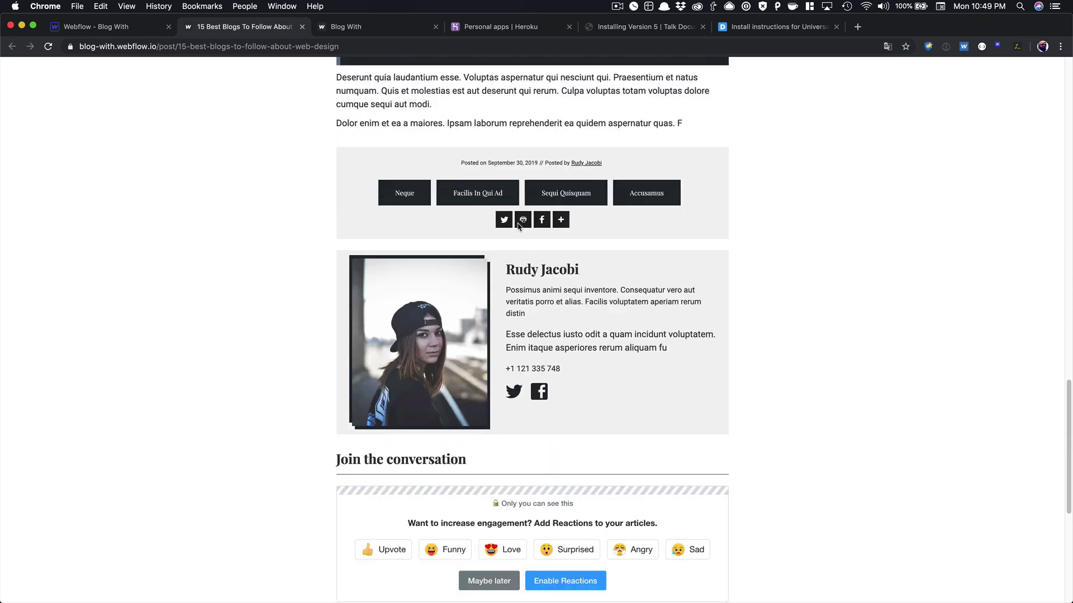
Post 'Test comment' through Disqus so the post shows 1 Comment
scroll(452, 316, "down", 6)
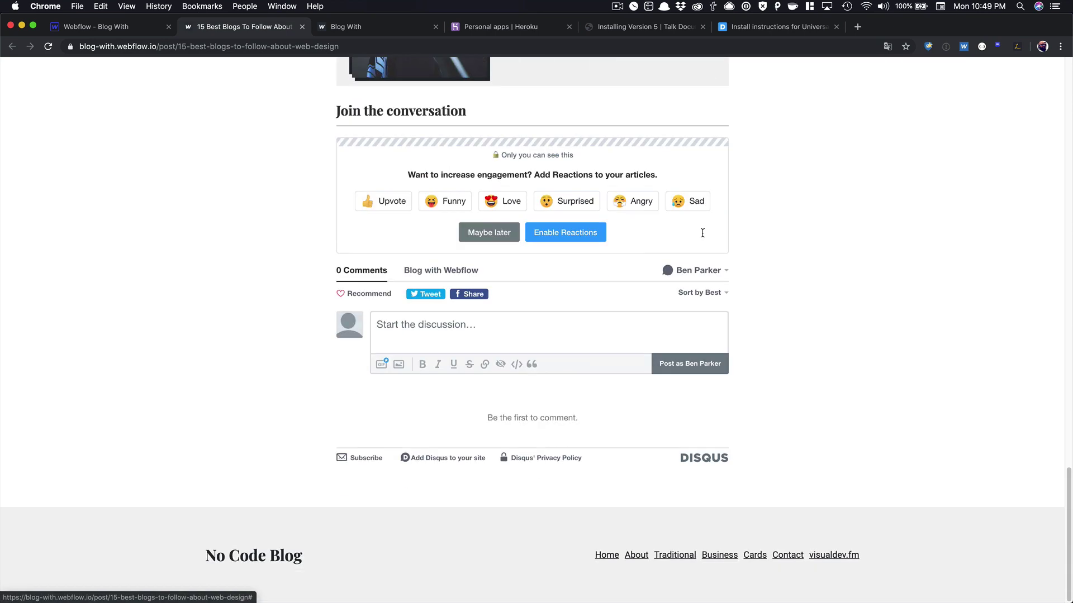
left_click(451, 318)
type("Test comment")
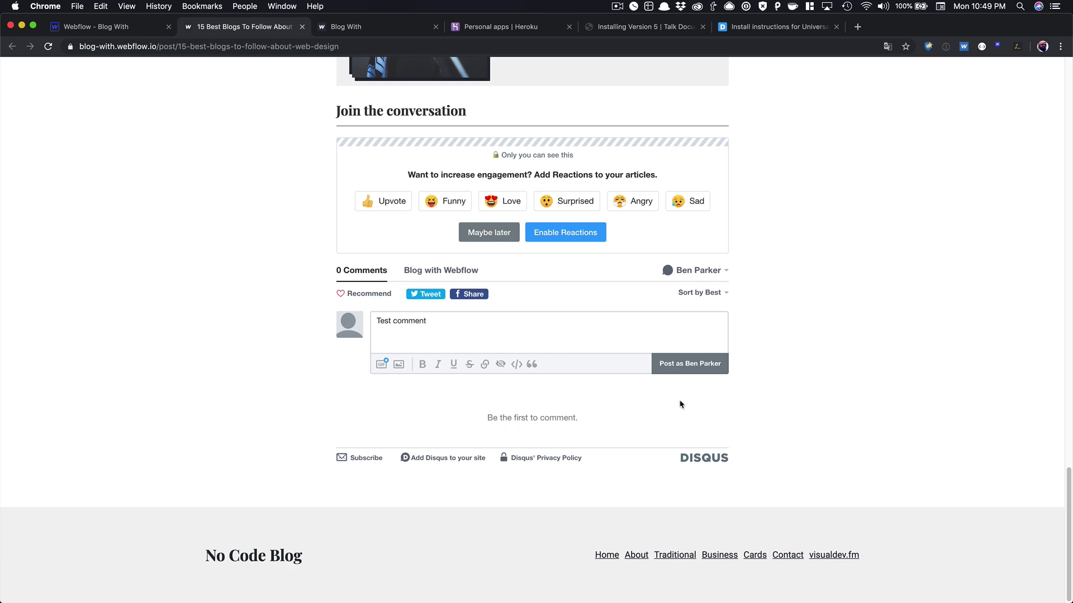
left_click(719, 358)
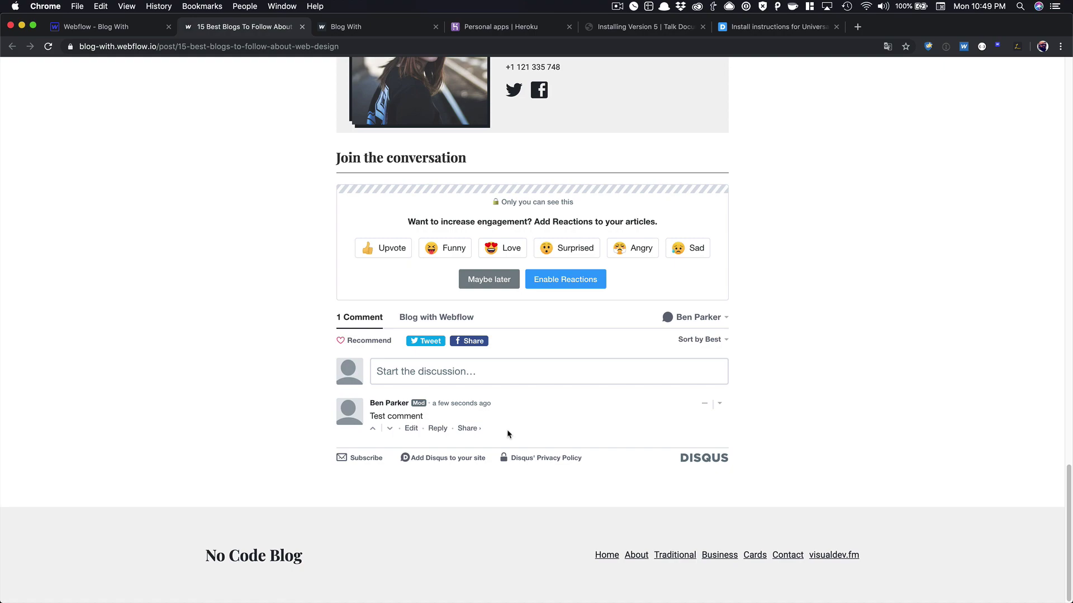
scroll(646, 442, "up", 7)
scroll(646, 443, "up", 15)
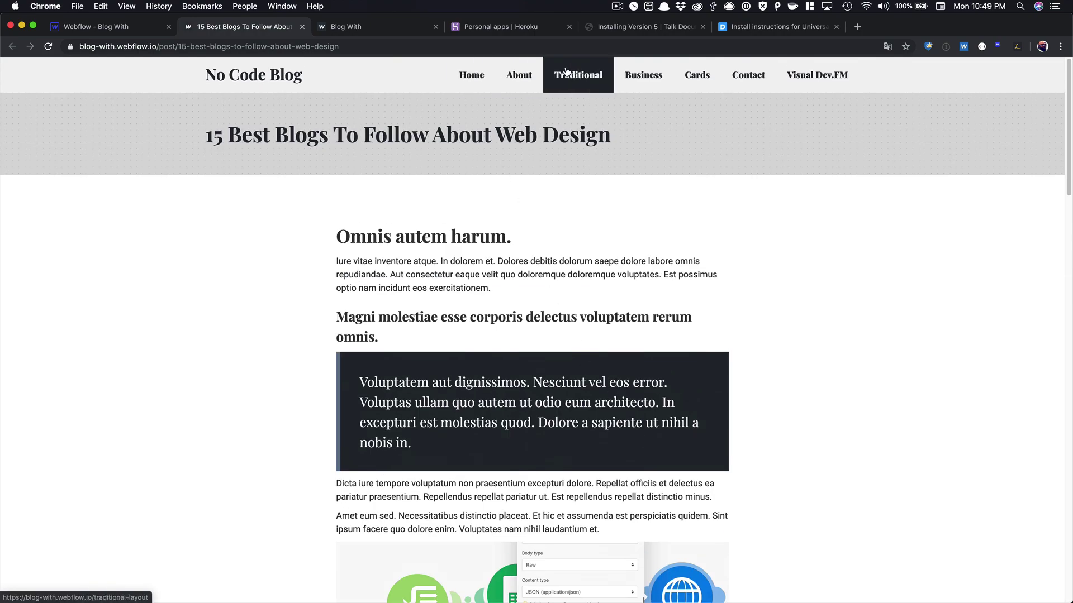
From Home, open '10 Great Examples of Responsive Websites' and confirm its own Disqus thread has 0 comments
left_click(472, 84)
scroll(525, 123, "down", 8)
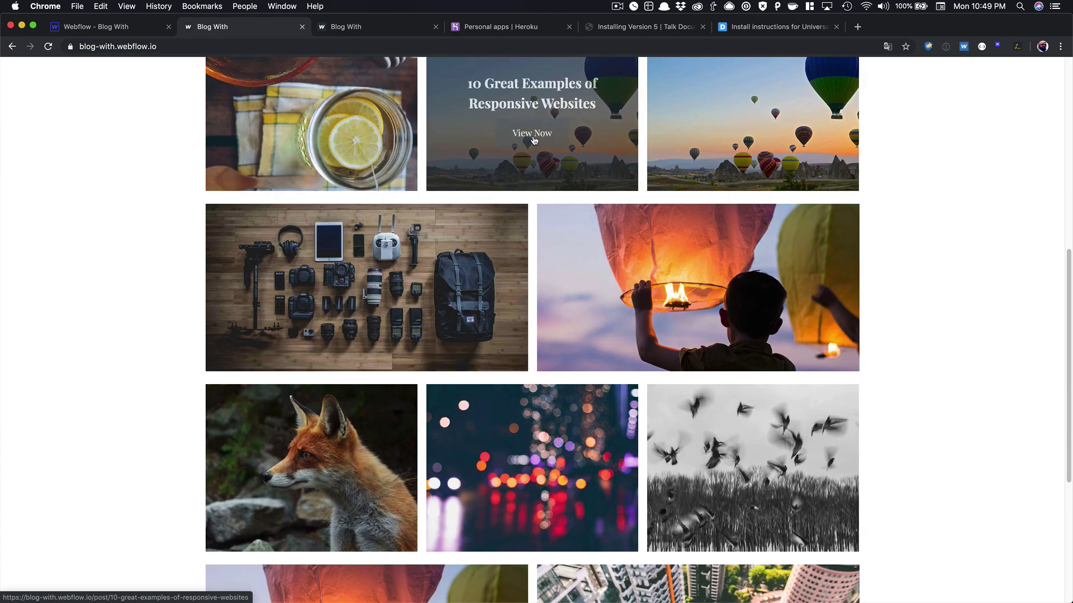
left_click(532, 150)
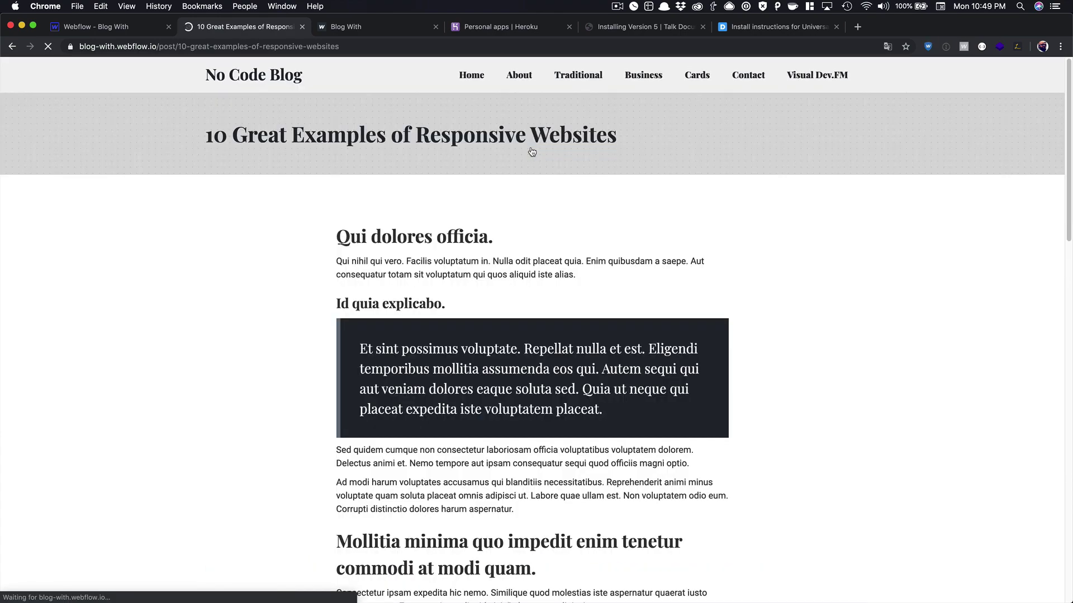
scroll(551, 180, "down", 20)
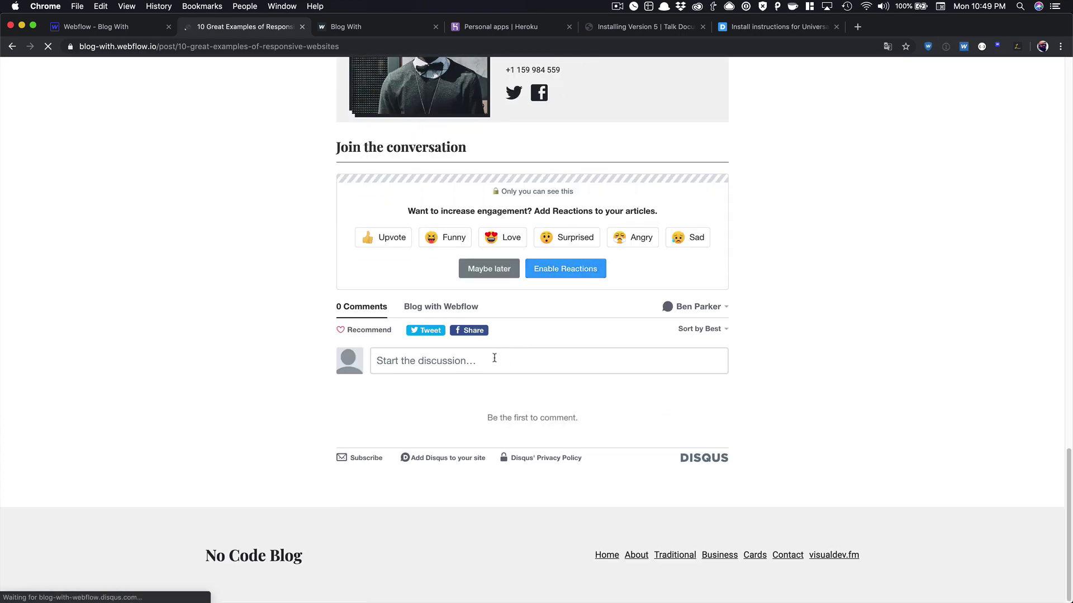
left_click(495, 360)
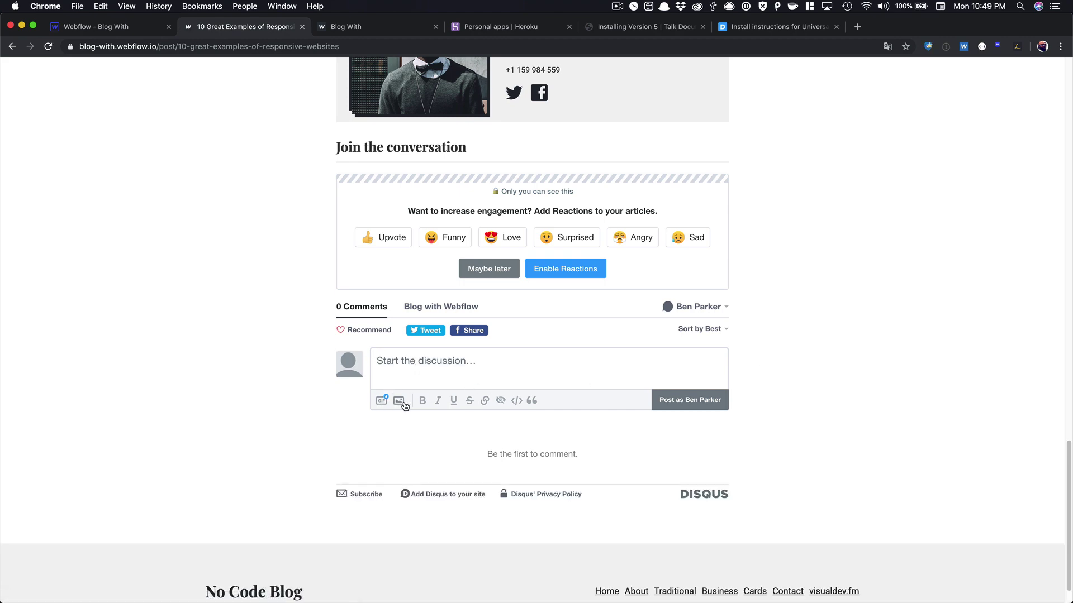
scroll(613, 382, "up", 20)
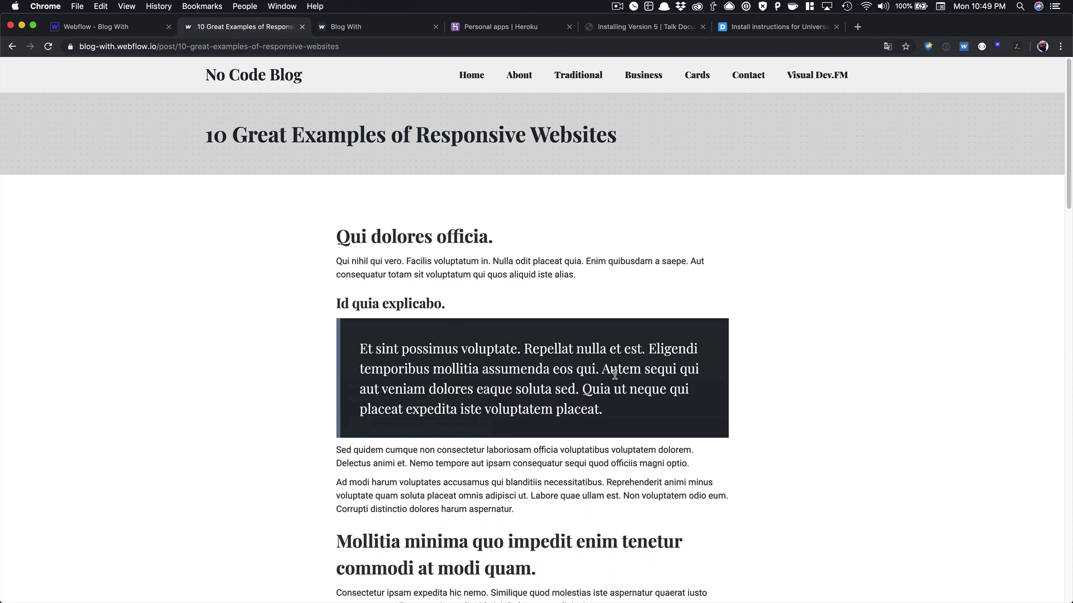